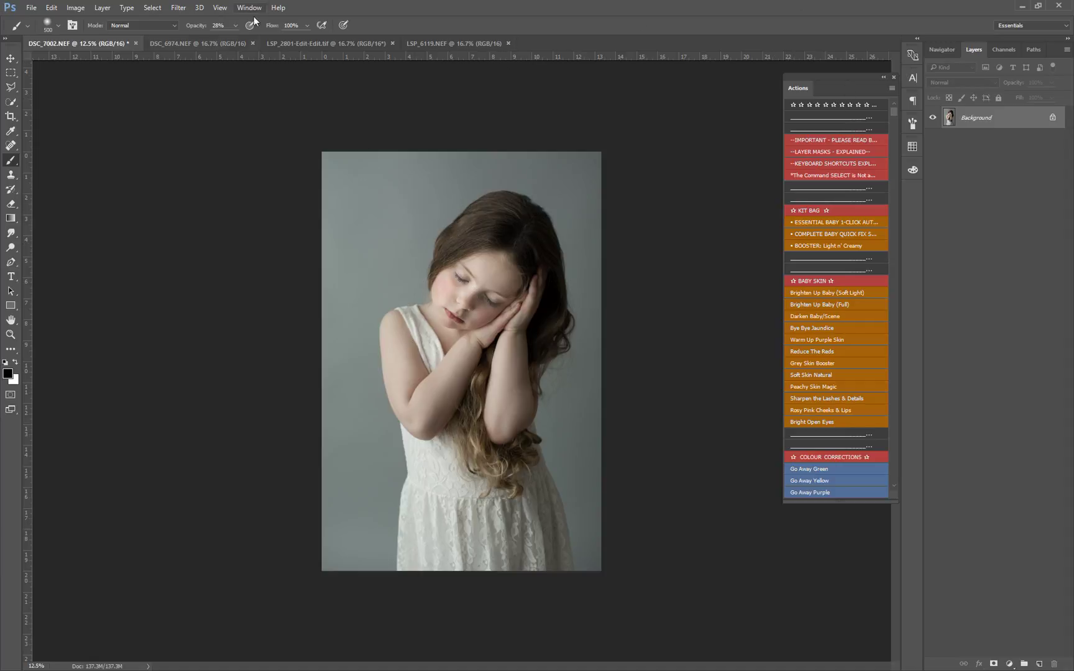
- Glance at the black-and-white portrait, return to the colour portrait, and start Place Embedded
click(209, 48)
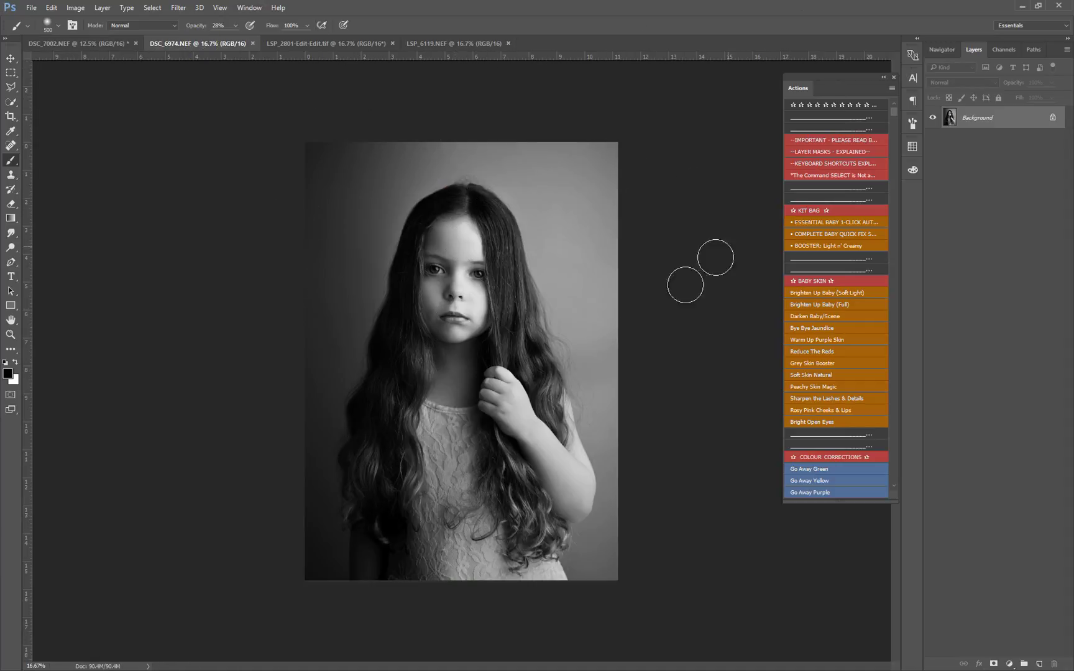
click(78, 44)
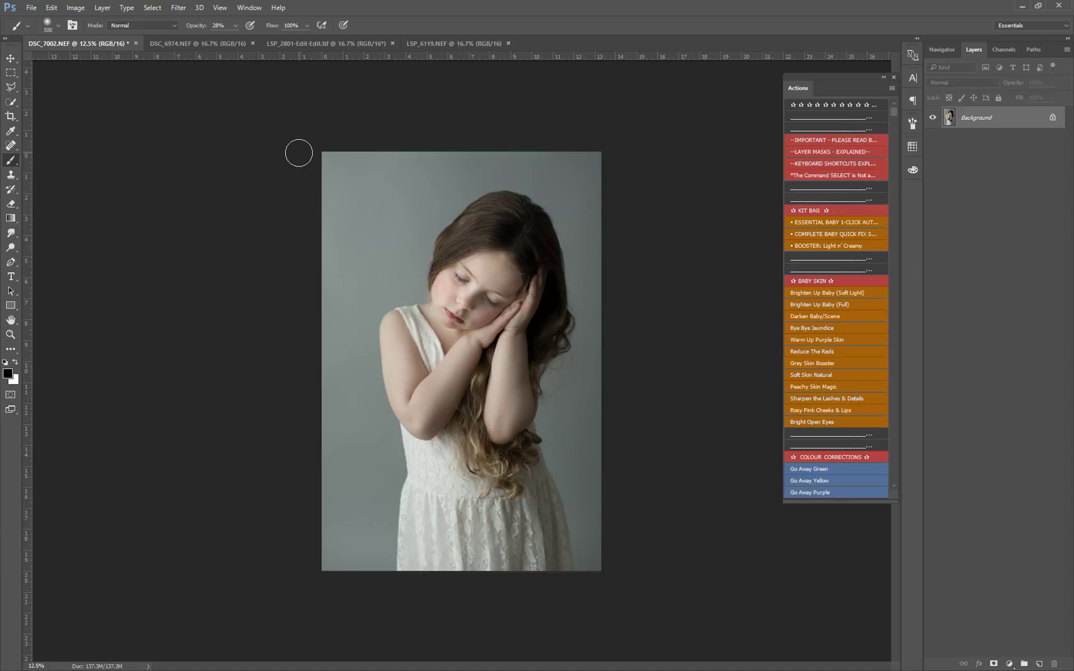
click(30, 8)
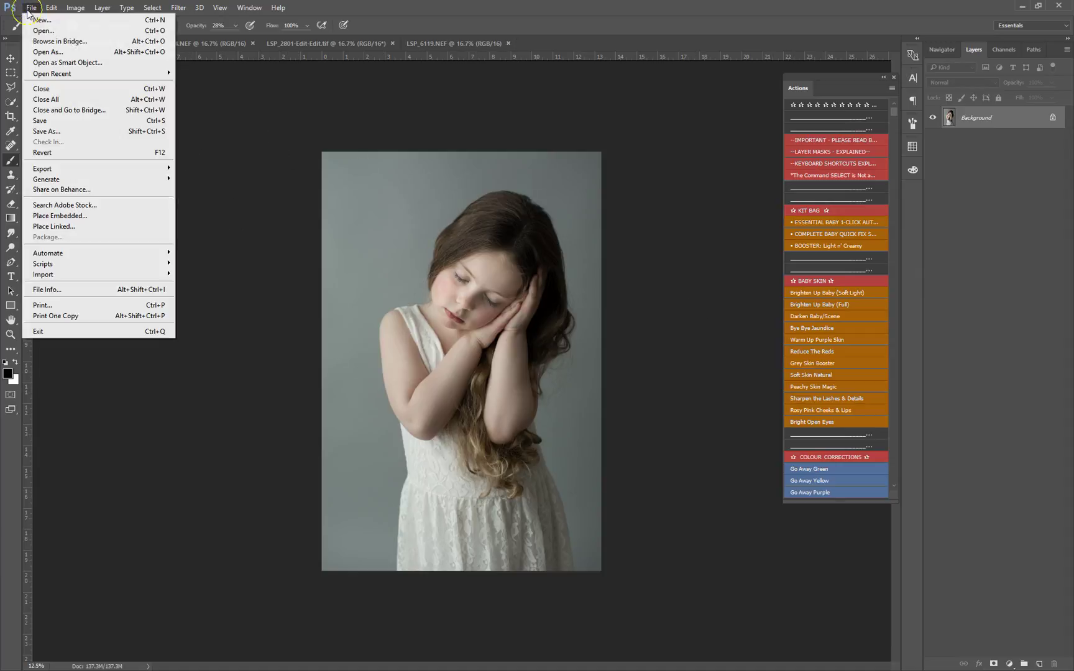
click(92, 221)
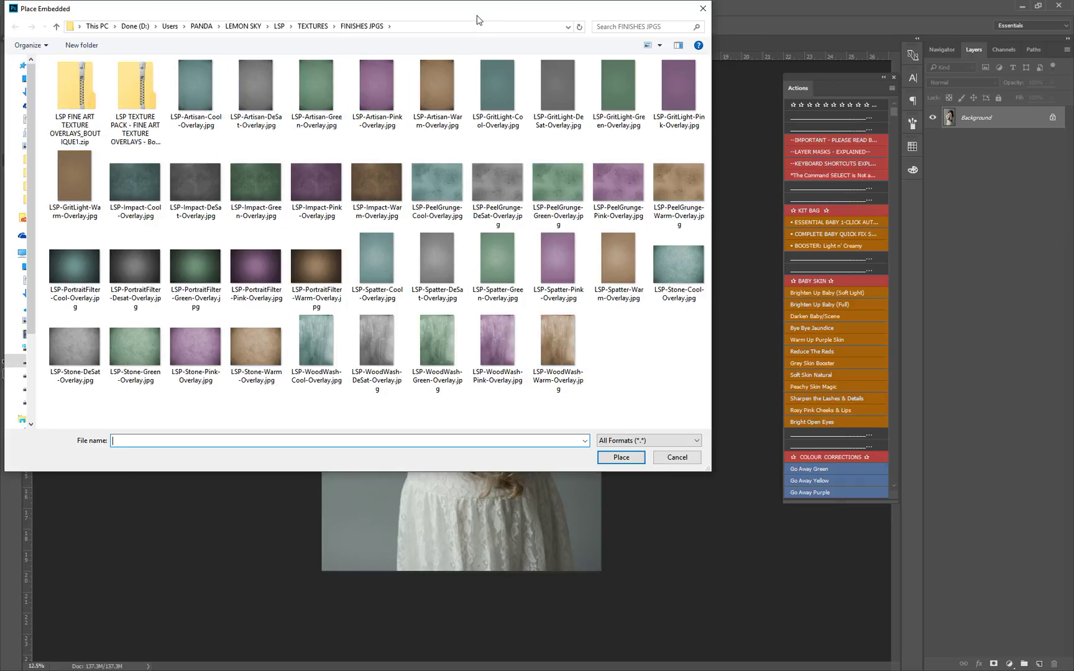
drag(475, 17, 529, 56)
- Compare the PeelGrunge, GritLight and Spatter textures, then place LSP-Stone-Cool-Overlay.jpg
click(504, 220)
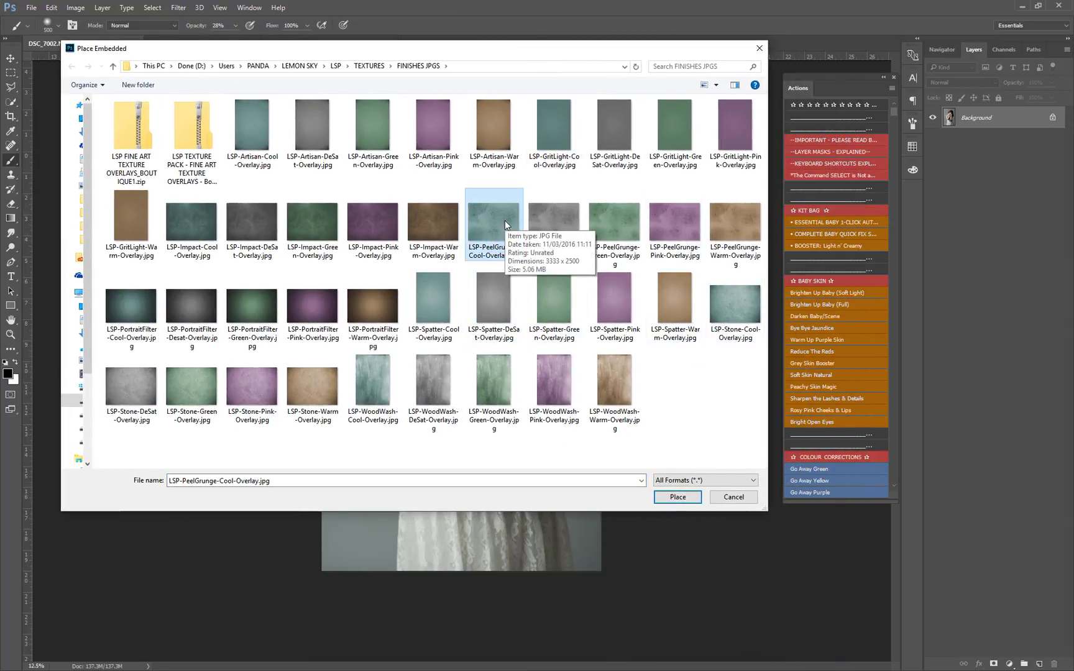
click(556, 226)
click(614, 125)
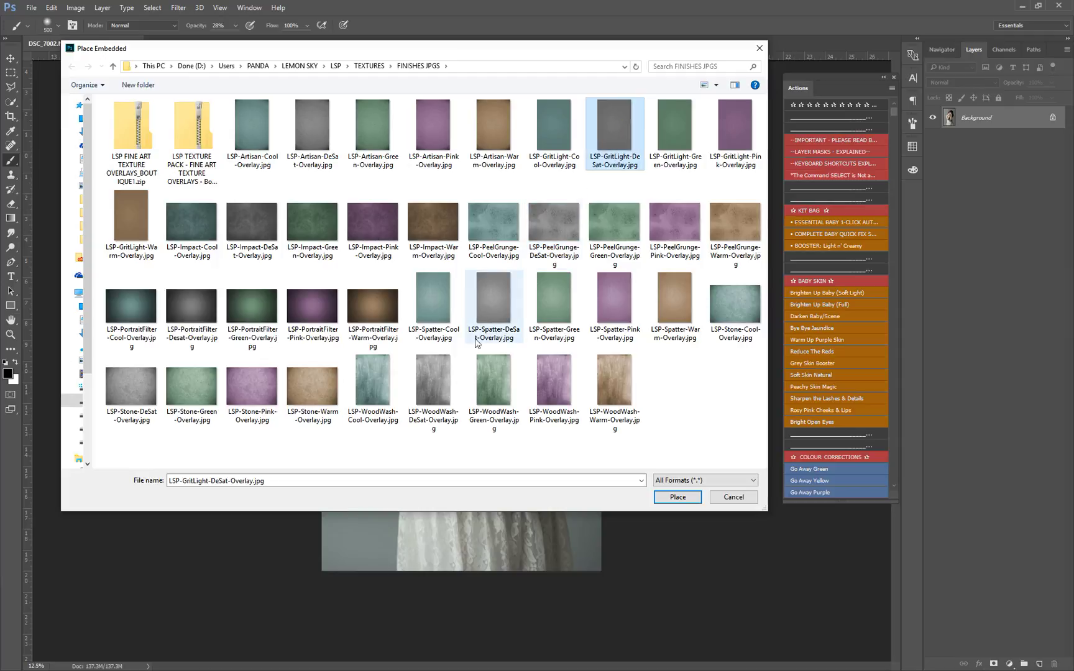
click(493, 298)
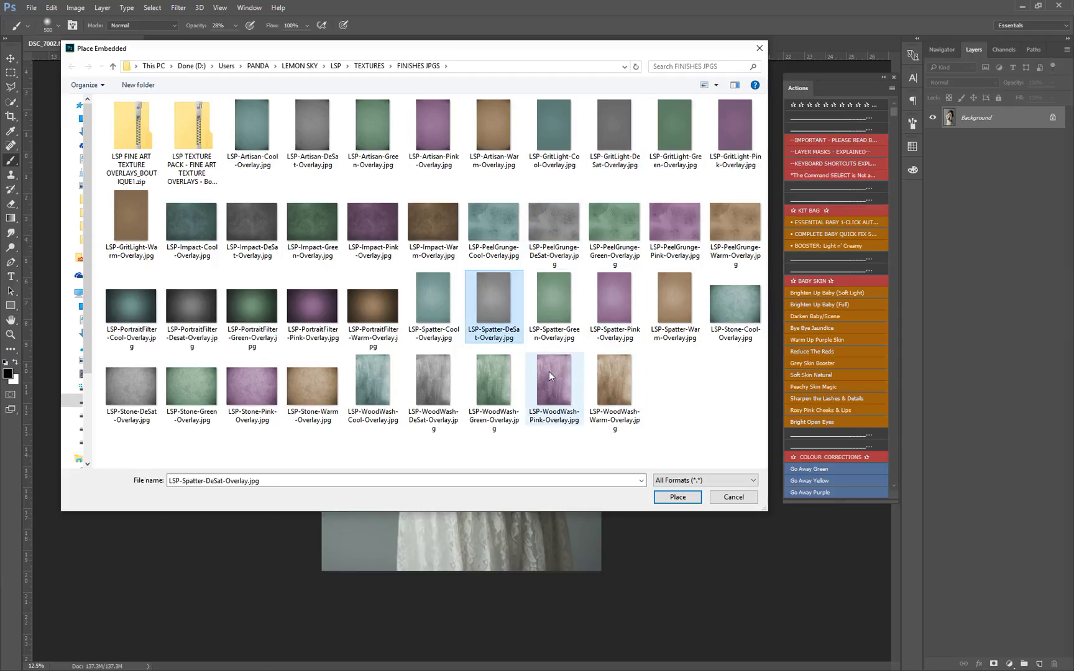
click(504, 226)
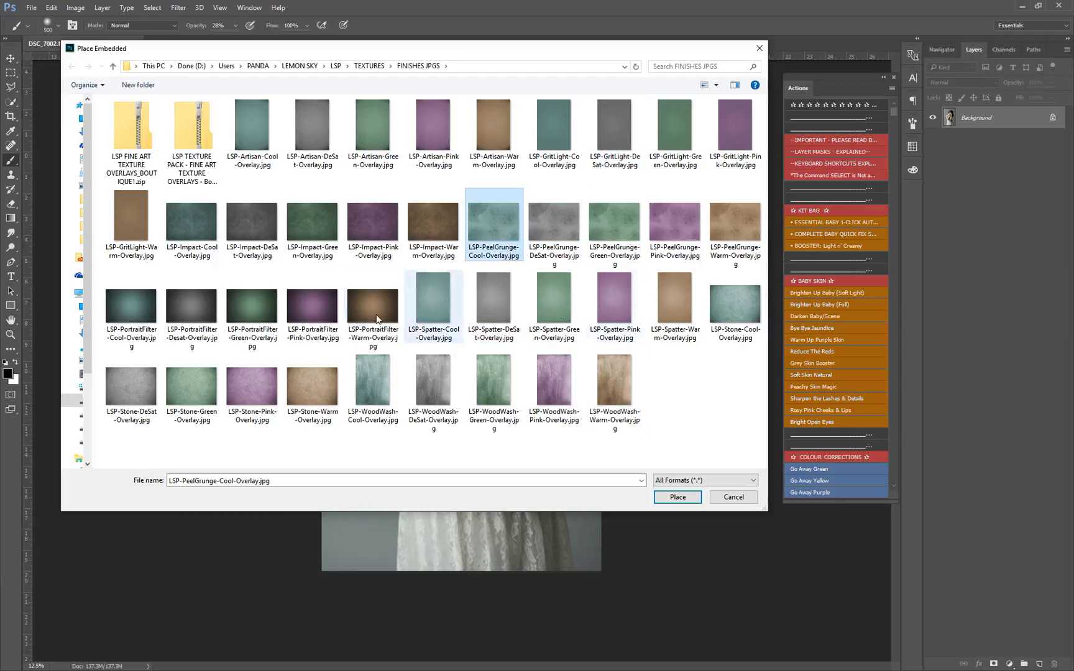
click(735, 308)
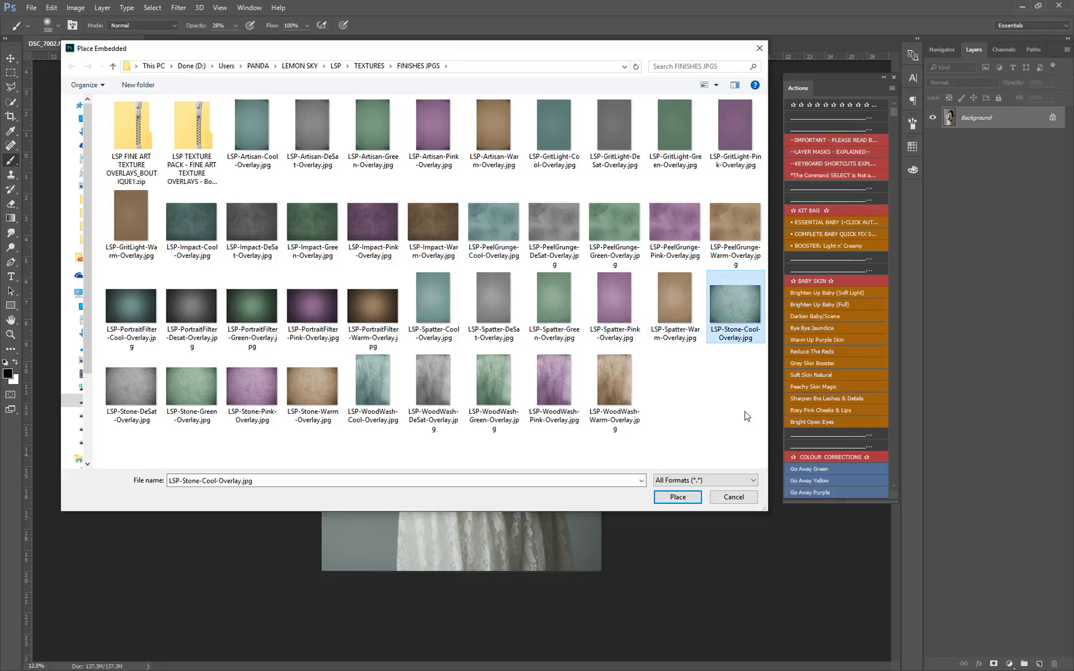
click(676, 497)
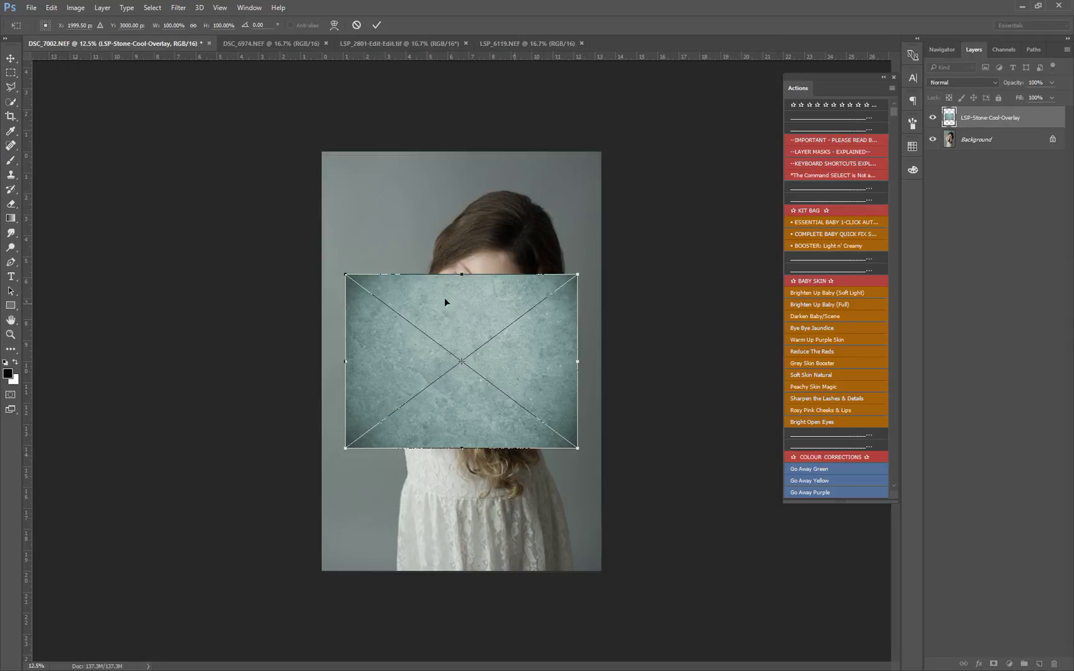
- Rotate the stone texture -90°, scale it to about 197% over the whole portrait, and commit
drag(592, 371, 478, 206)
drag(482, 272, 440, 200)
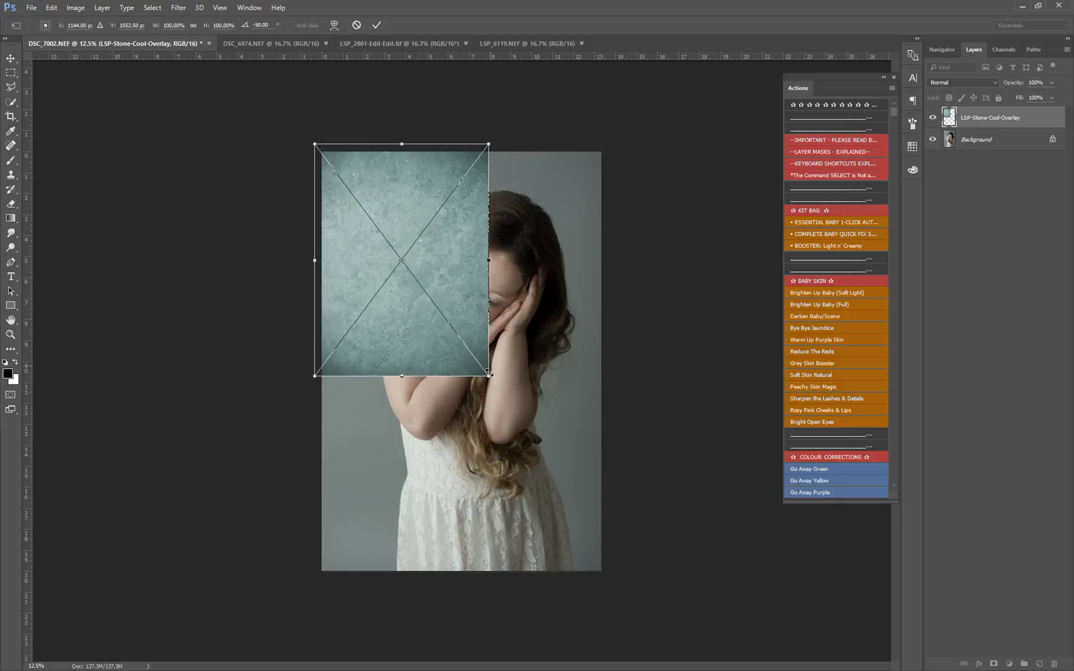
drag(489, 376, 659, 599)
drag(557, 481, 531, 470)
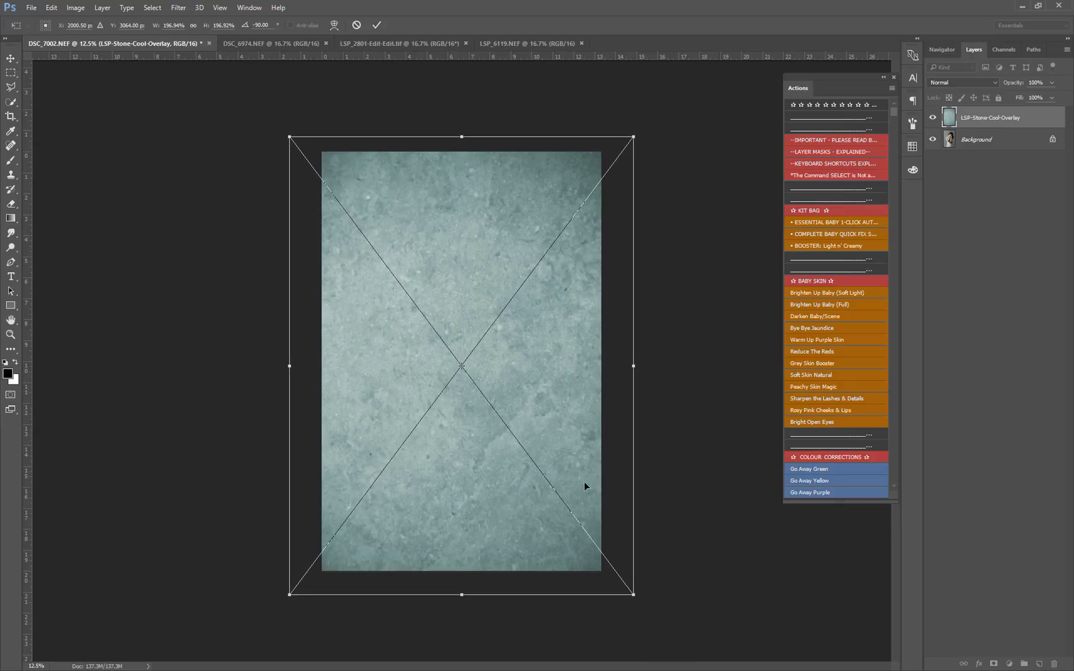
key(Return)
key(b)
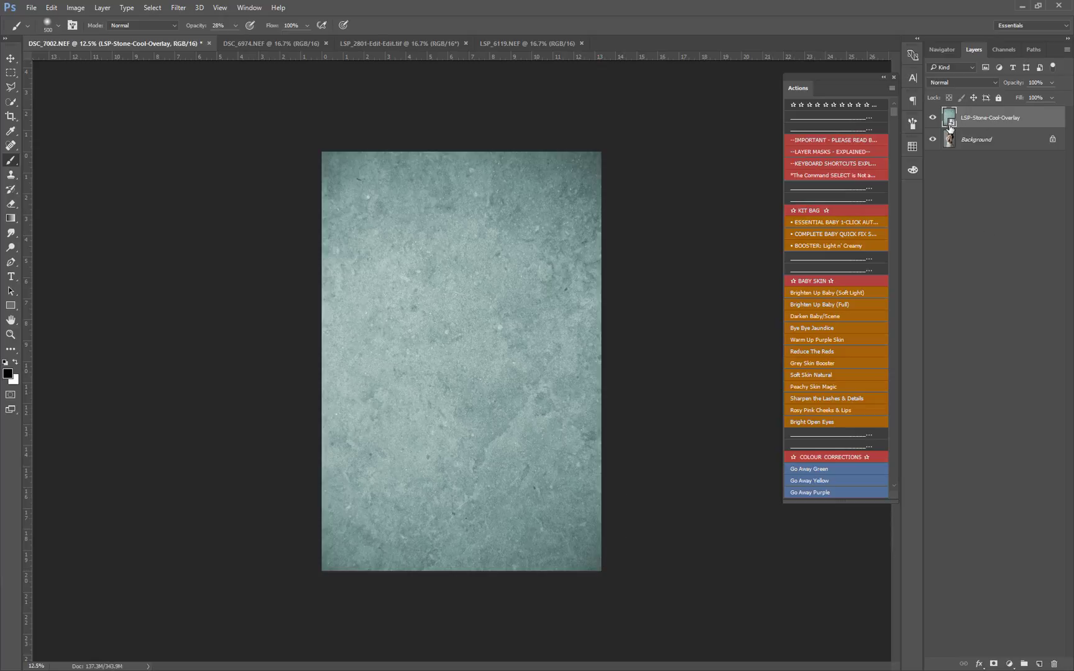
click(965, 83)
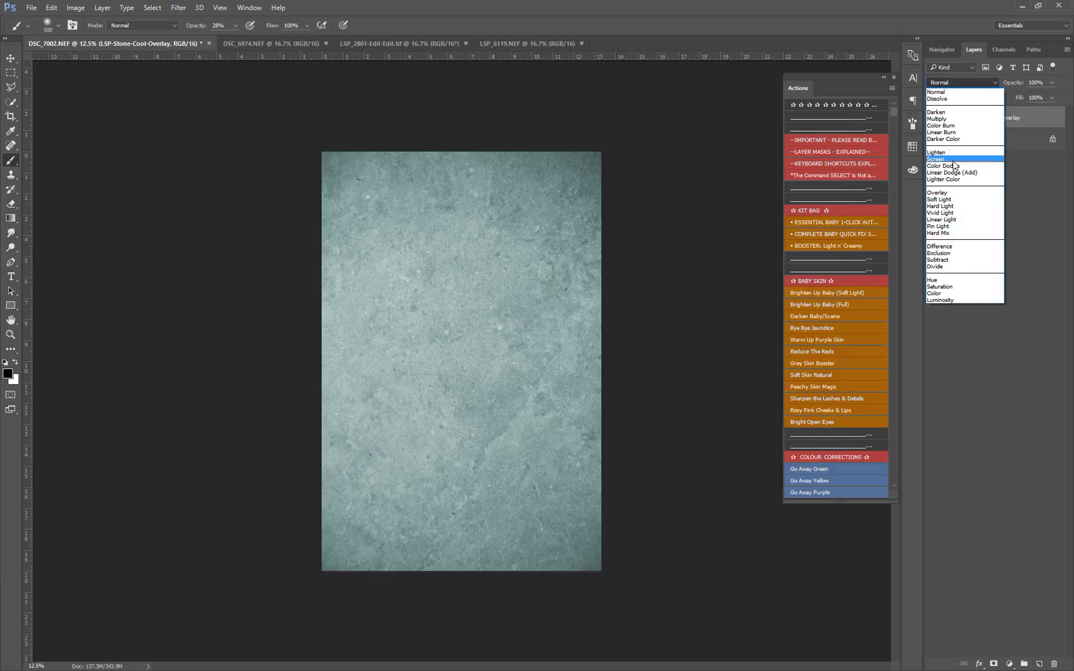
- Set the stone layer to Overlay, compare it on and off, and add a white layer mask
click(955, 192)
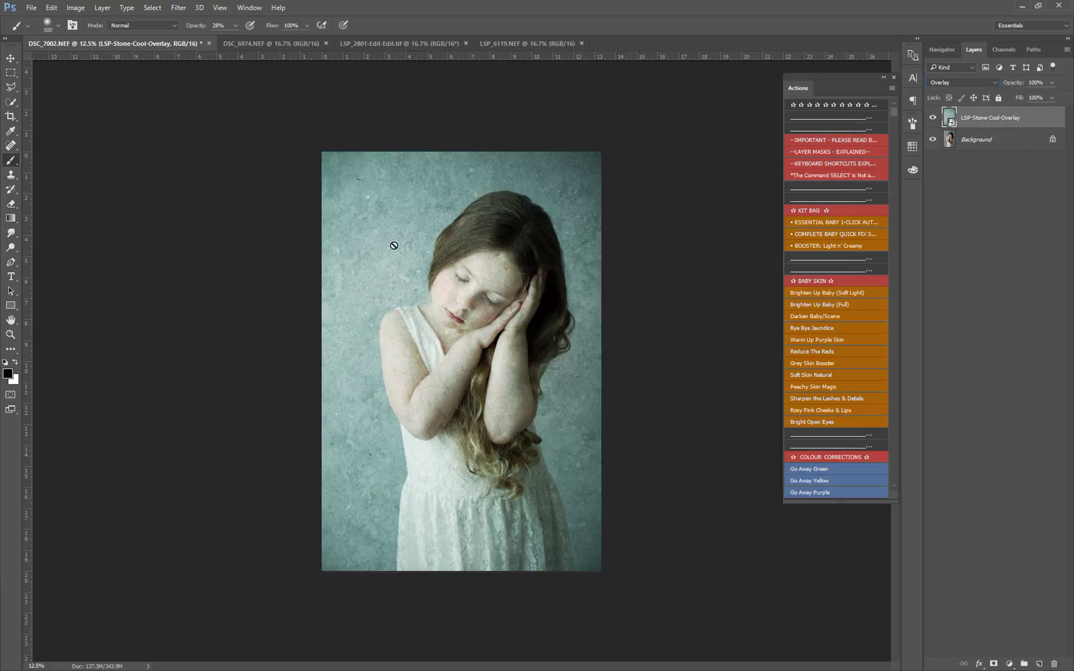
click(933, 119)
click(933, 119)
click(994, 664)
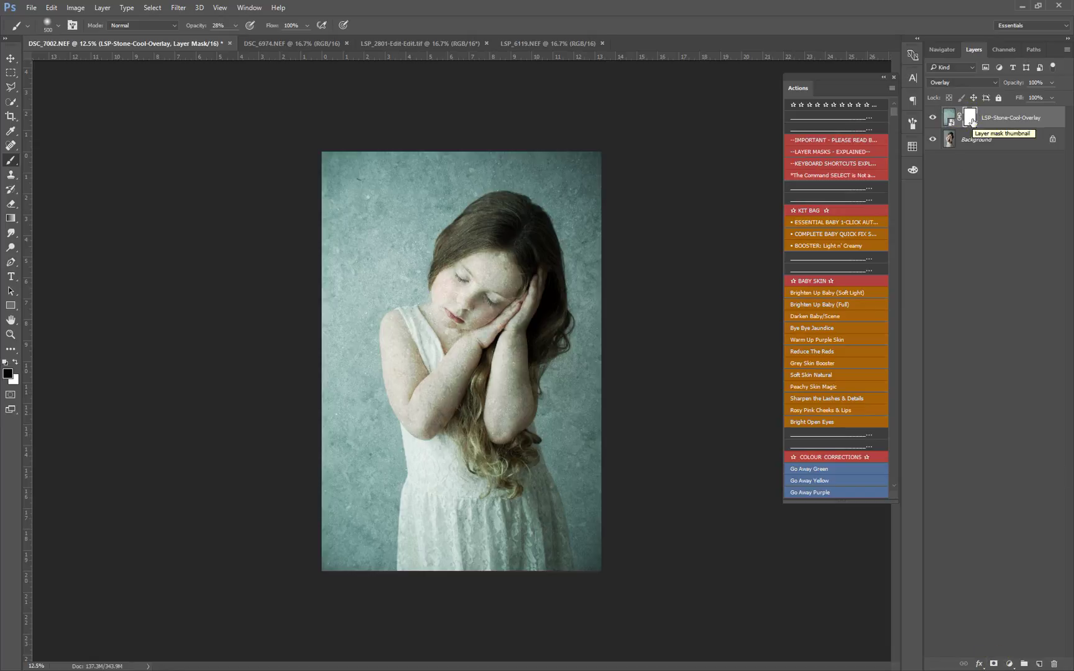
- Invert the mask with Ctrl+I, then paint the stone back over the background with a 1102 px white brush
drag(972, 123, 975, 126)
key(ctrl+i)
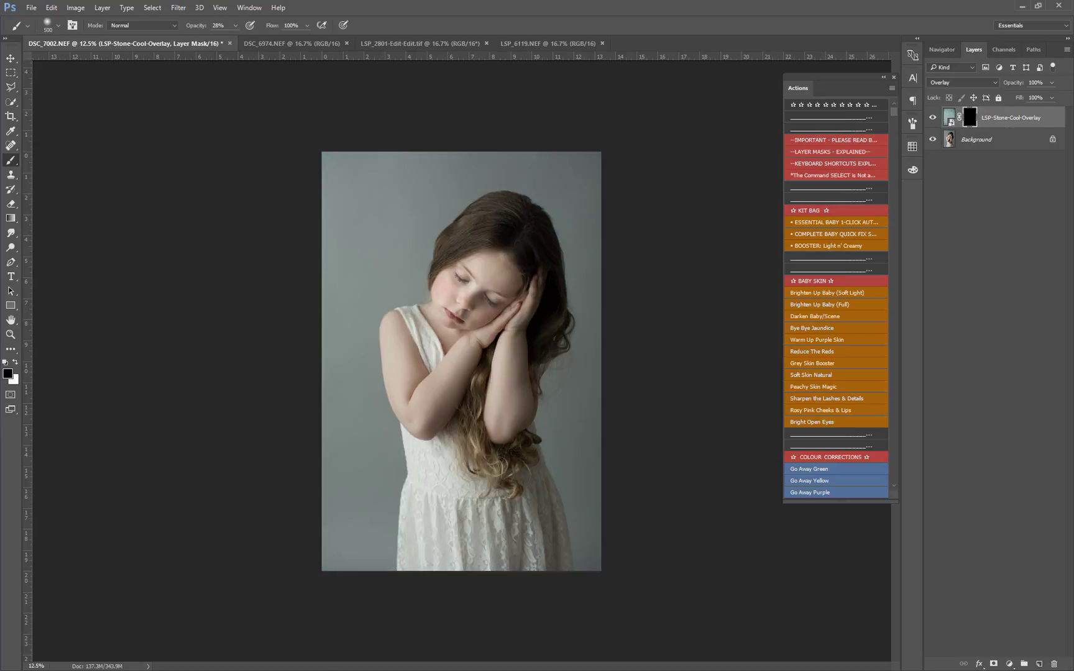
click(15, 364)
right_click(356, 329)
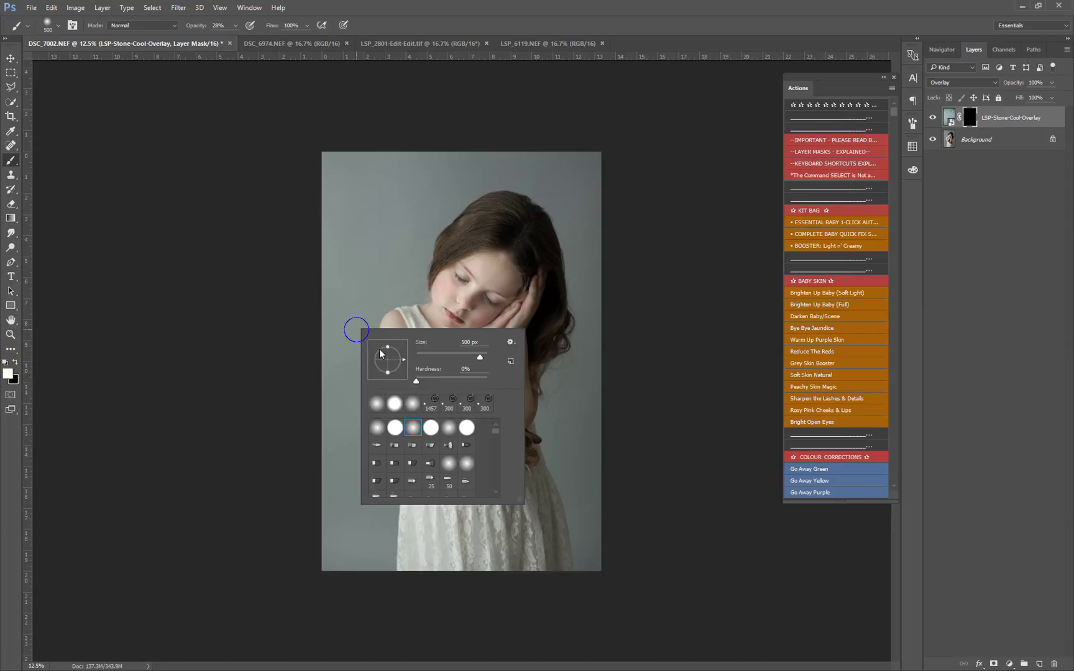
drag(481, 357, 481, 358)
drag(233, 26, 240, 41)
drag(384, 216, 396, 252)
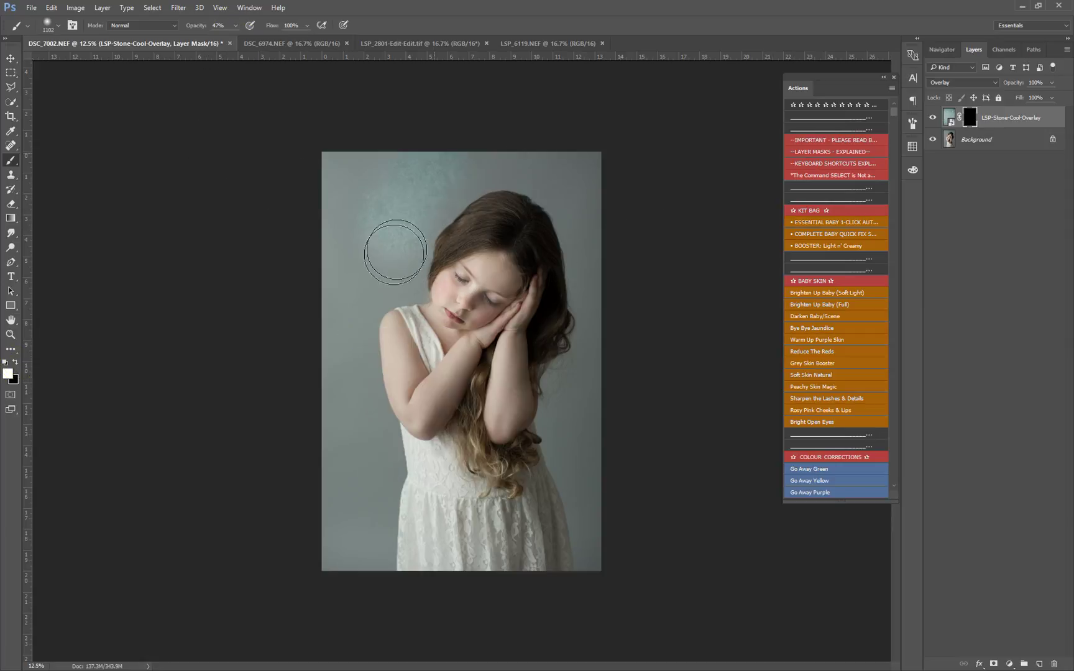
mouse_move(314, 264)
mouse_down()
mouse_move(399, 266)
mouse_move(392, 341)
mouse_move(397, 294)
mouse_move(330, 293)
mouse_move(327, 335)
mouse_move(376, 374)
mouse_move(397, 481)
mouse_move(341, 551)
mouse_up()
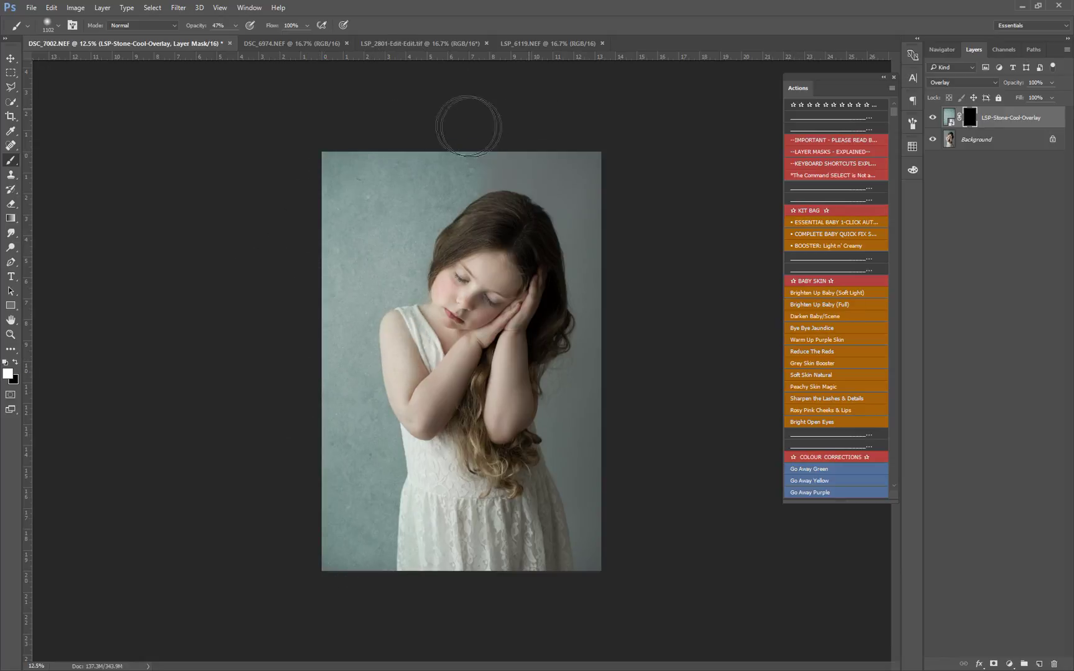
mouse_move(469, 126)
mouse_down()
mouse_move(568, 187)
mouse_move(600, 185)
mouse_move(585, 389)
mouse_move(566, 436)
mouse_move(591, 514)
mouse_move(584, 567)
mouse_move(538, 593)
mouse_up()
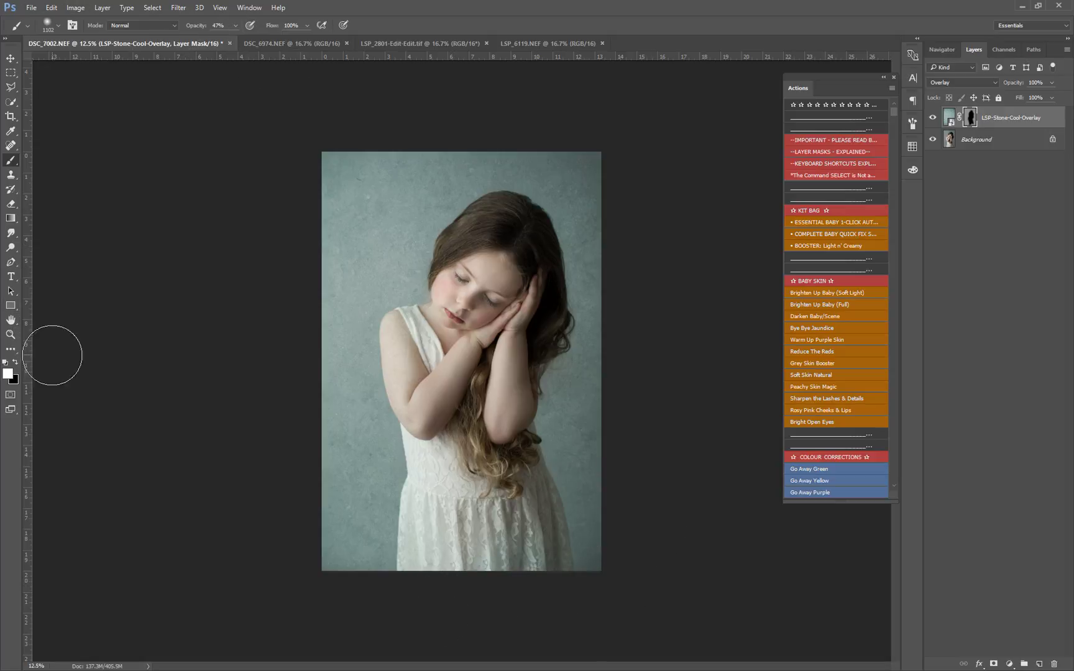
- Paint black over the girl's cheek, face, shoulder and arms to keep the stone off her skin
click(15, 362)
click(438, 279)
mouse_move(421, 344)
mouse_down()
mouse_move(443, 385)
mouse_move(431, 401)
mouse_move(423, 368)
mouse_move(426, 404)
mouse_move(506, 386)
mouse_move(481, 434)
mouse_move(501, 451)
mouse_up()
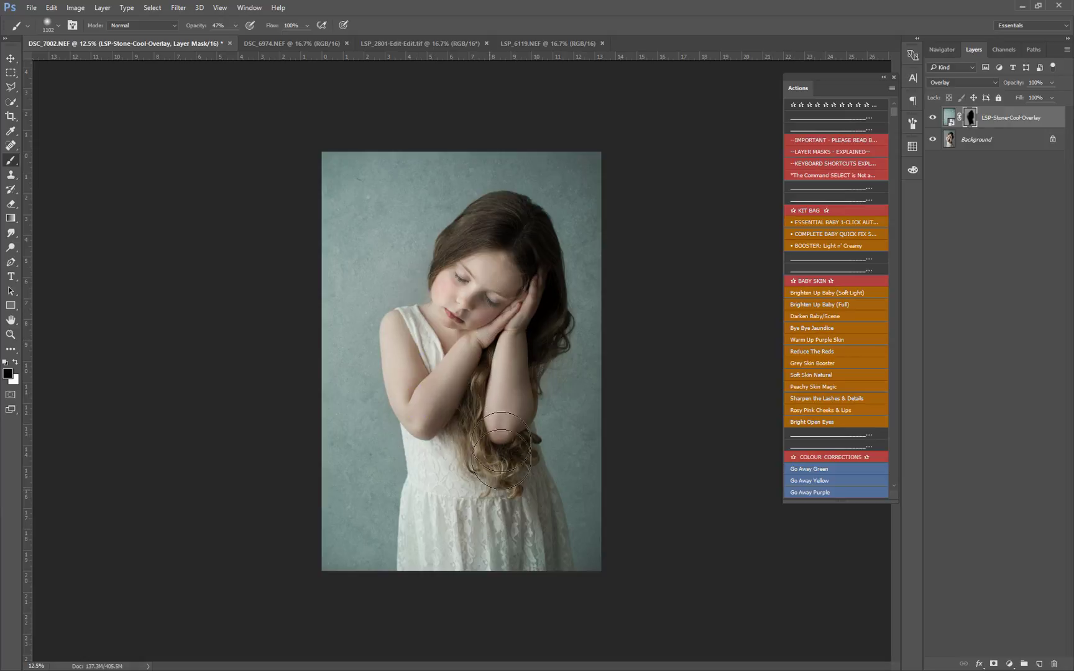
click(15, 362)
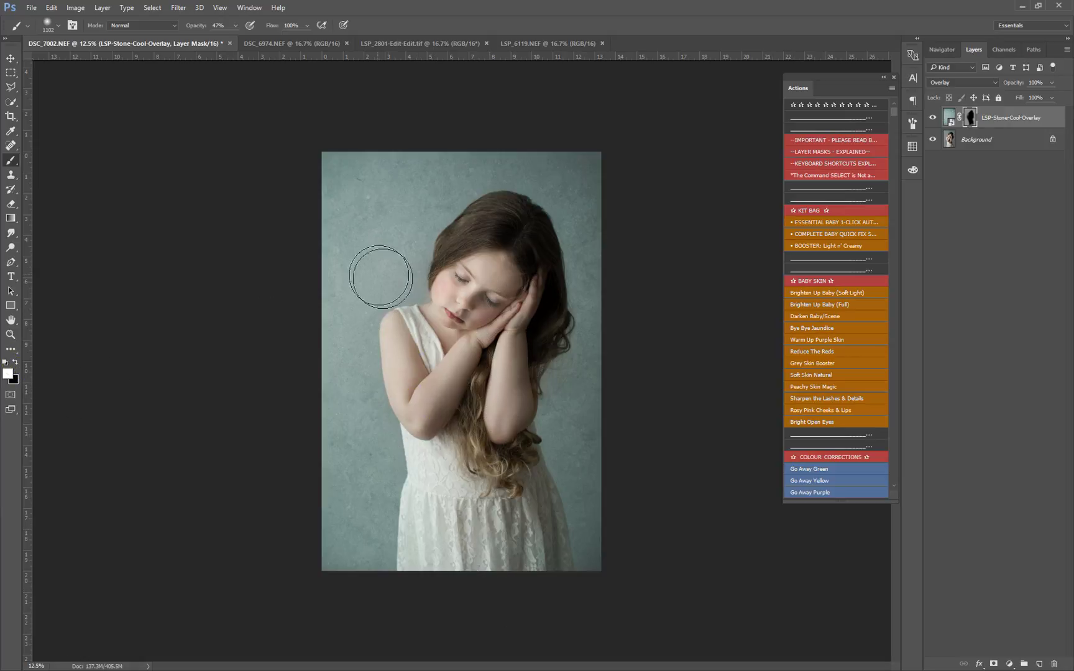
click(933, 117)
- Show the stone layer again and change its blend mode to Soft Light
click(932, 118)
click(962, 82)
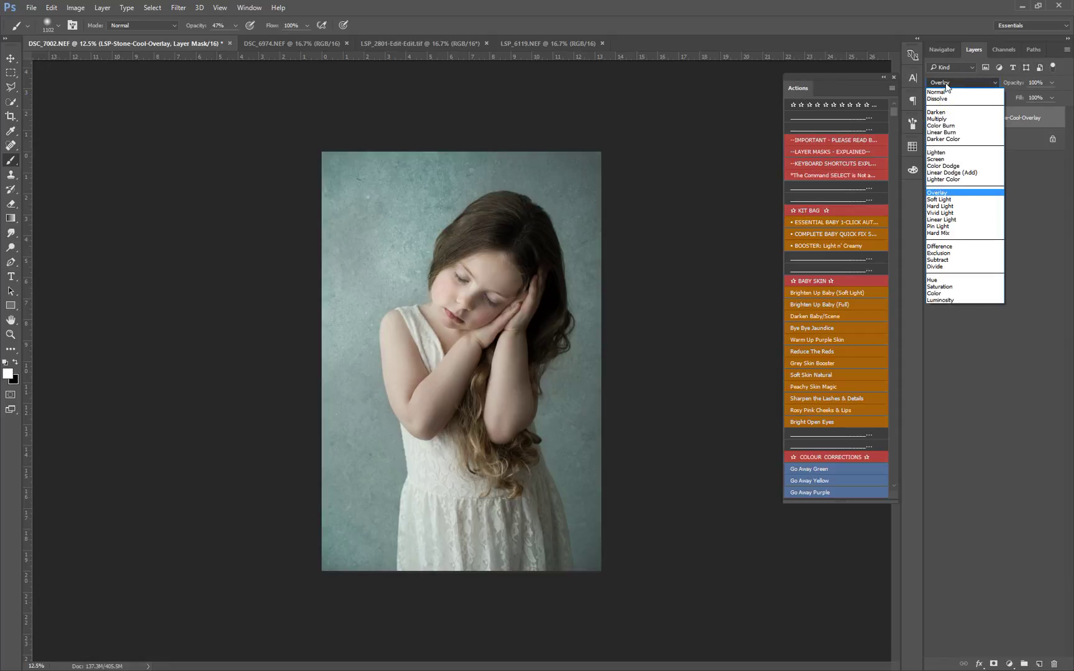
click(951, 200)
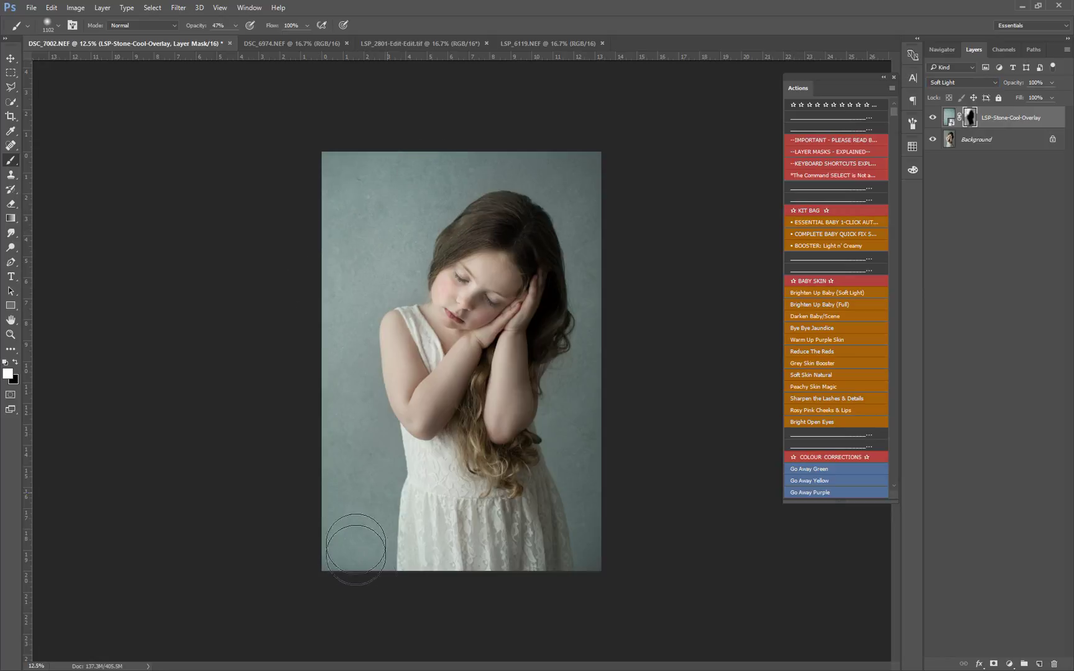
- Compare the portrait with and without the stone overlay, leave it visible, and switch to DSC_6974
click(933, 117)
click(933, 117)
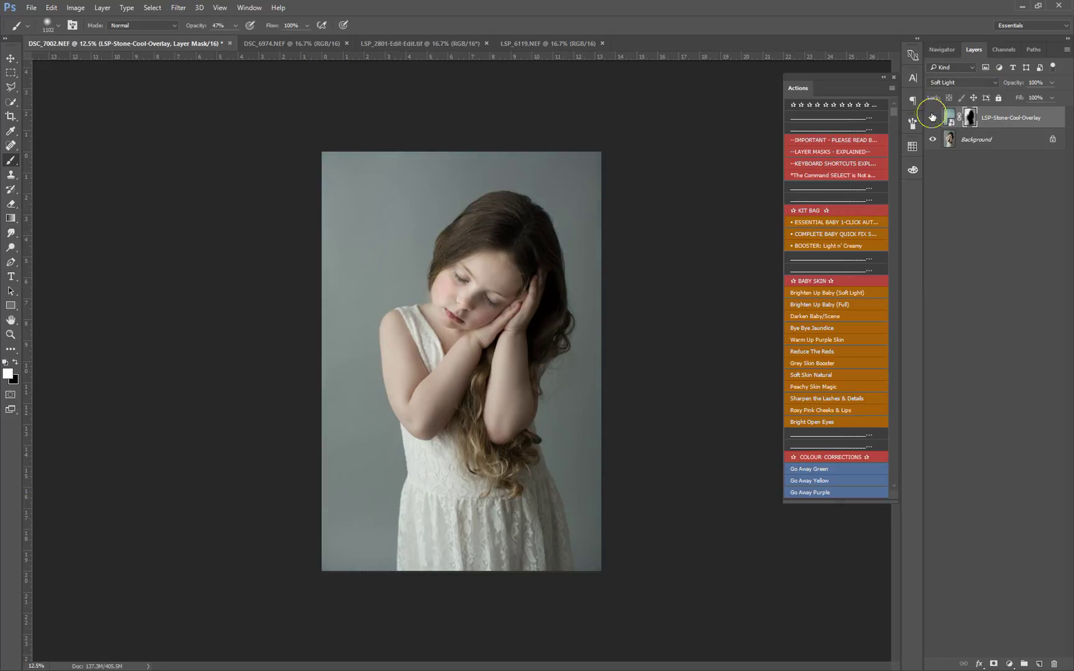
click(933, 118)
click(932, 117)
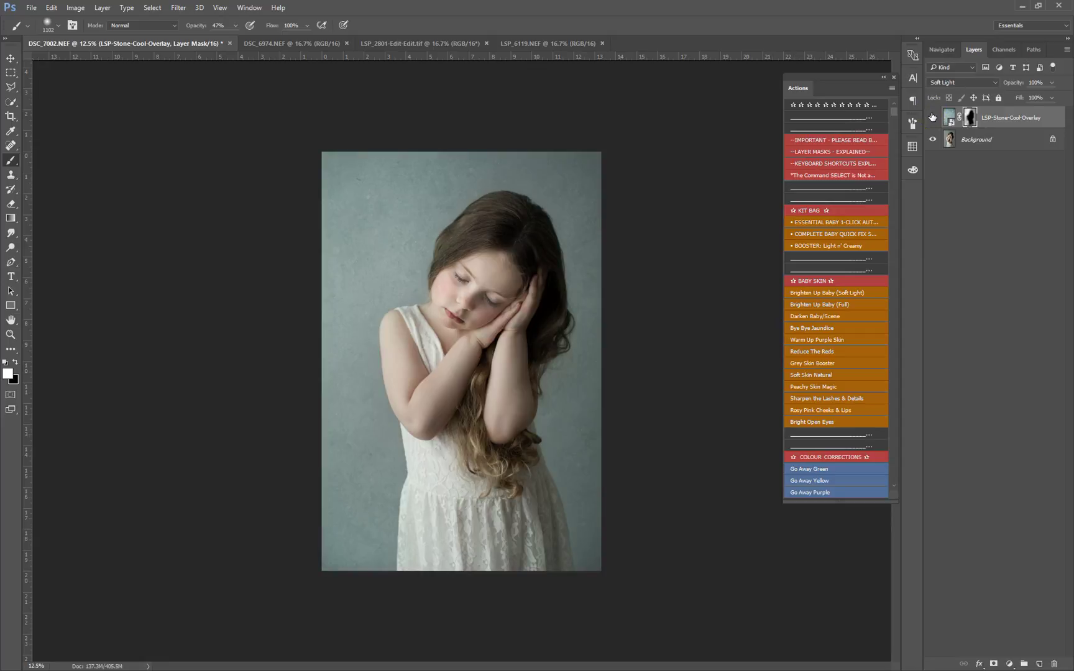
click(310, 44)
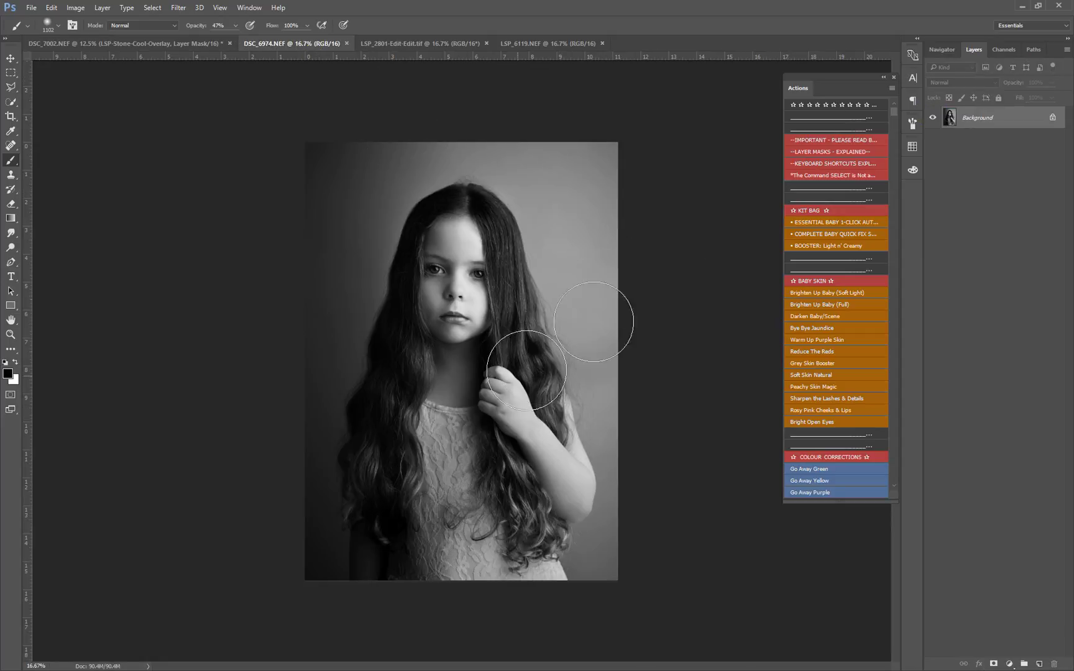
- Place LSP-Impact-DeSat-Overlay.jpg from FINISHES JPGS into the black-and-white portrait
click(30, 8)
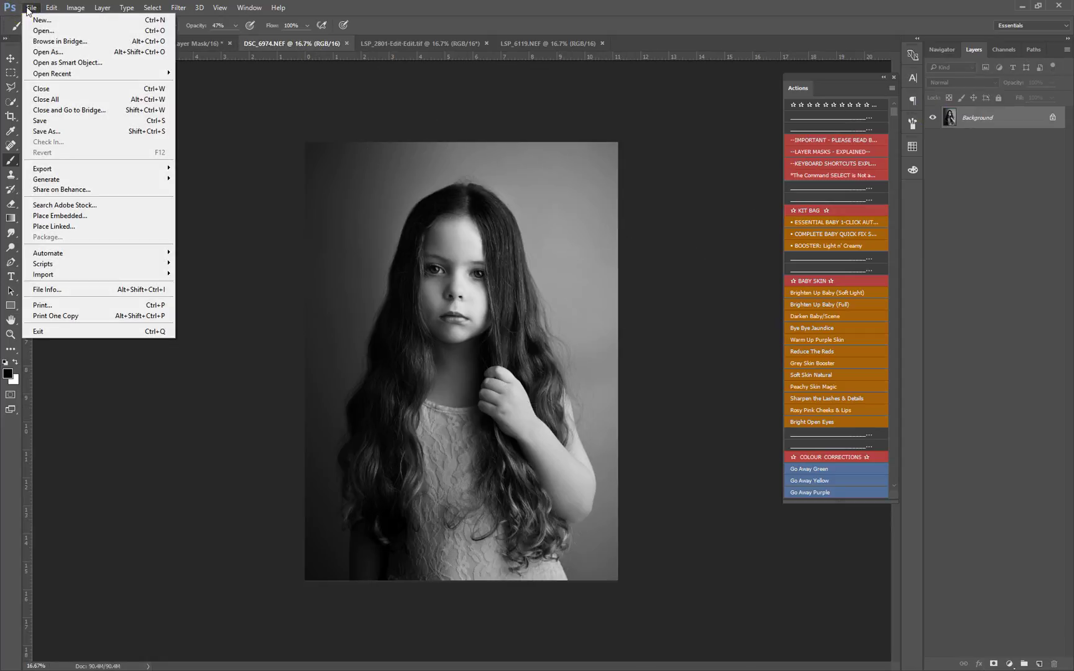
click(106, 215)
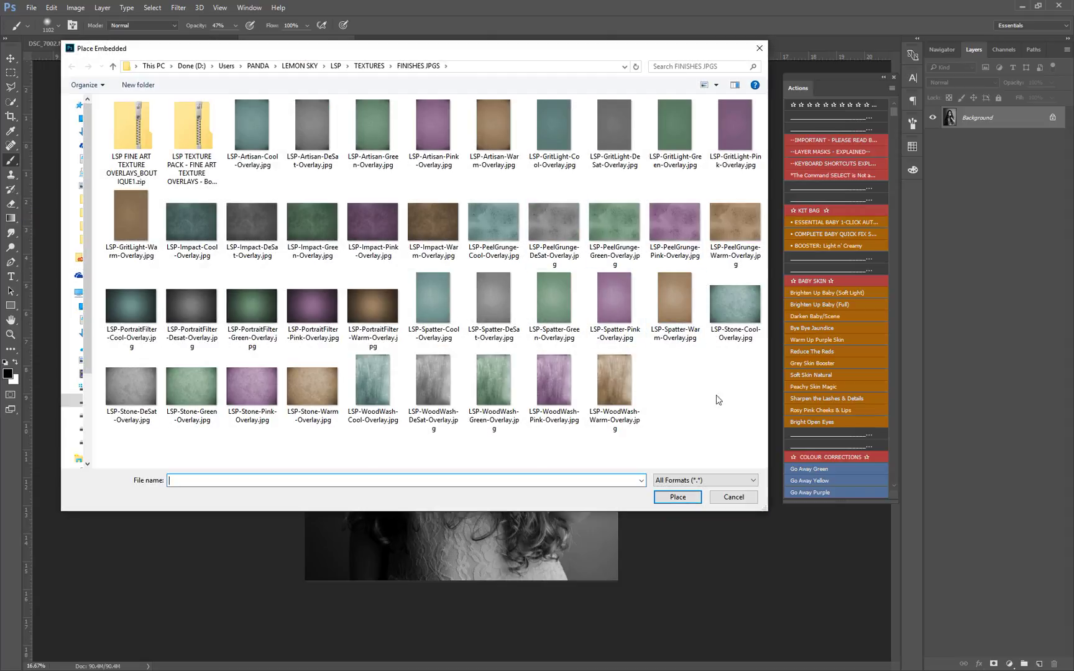
click(250, 222)
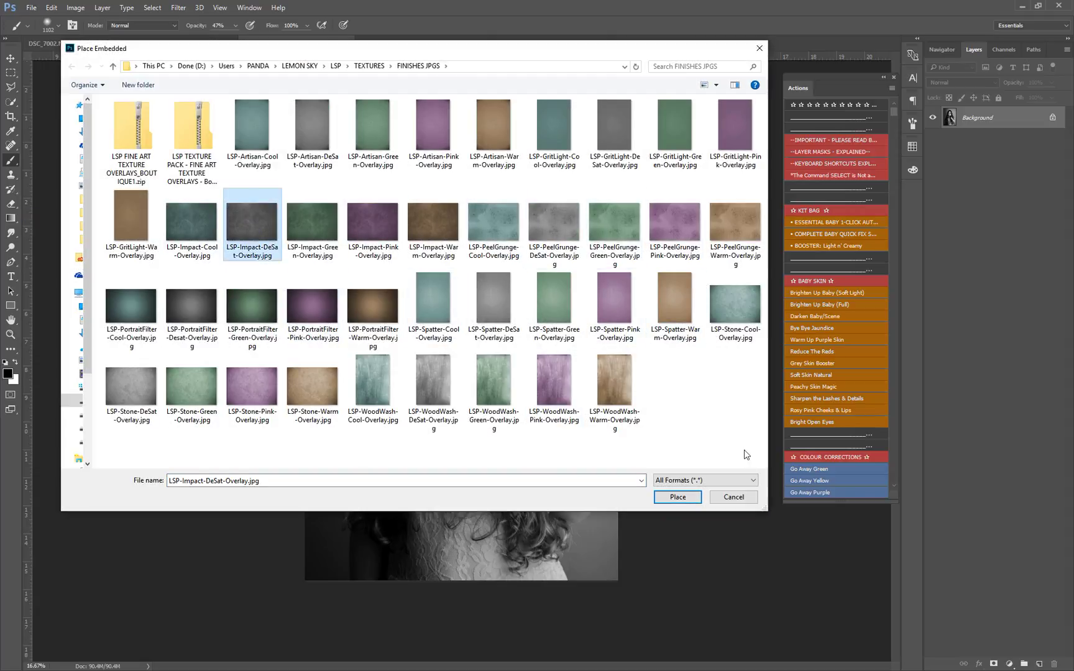
click(677, 497)
- Rotate the Impact DeSat texture 90°, scale it to fill the portrait, and blend it as Overlay
drag(684, 324, 455, 106)
drag(491, 236, 438, 176)
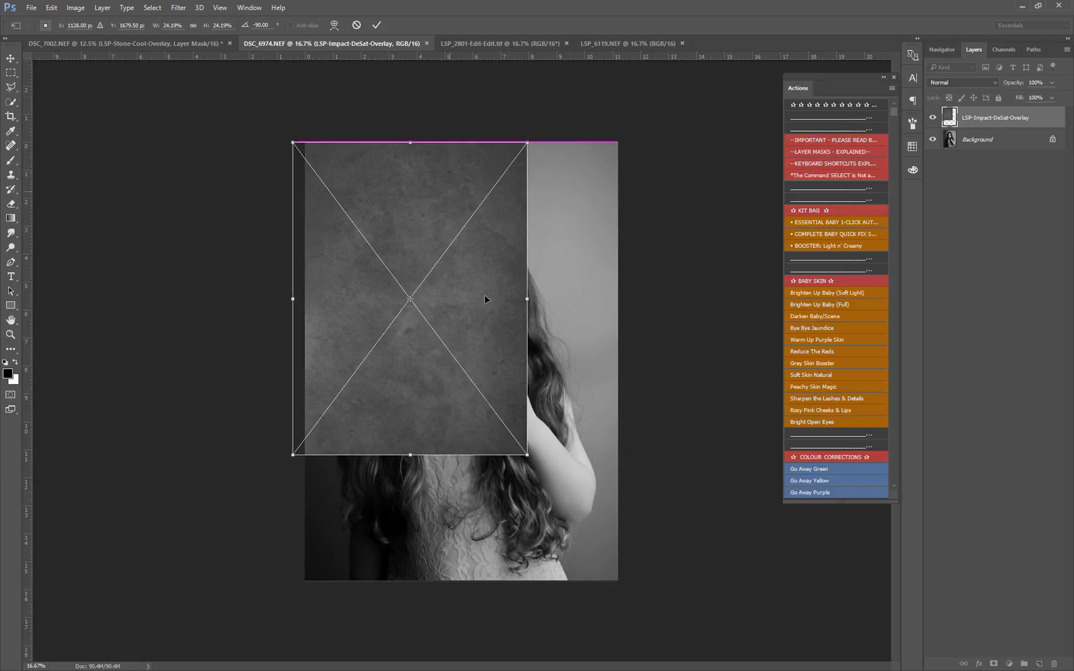
drag(532, 463, 668, 600)
drag(532, 508, 523, 493)
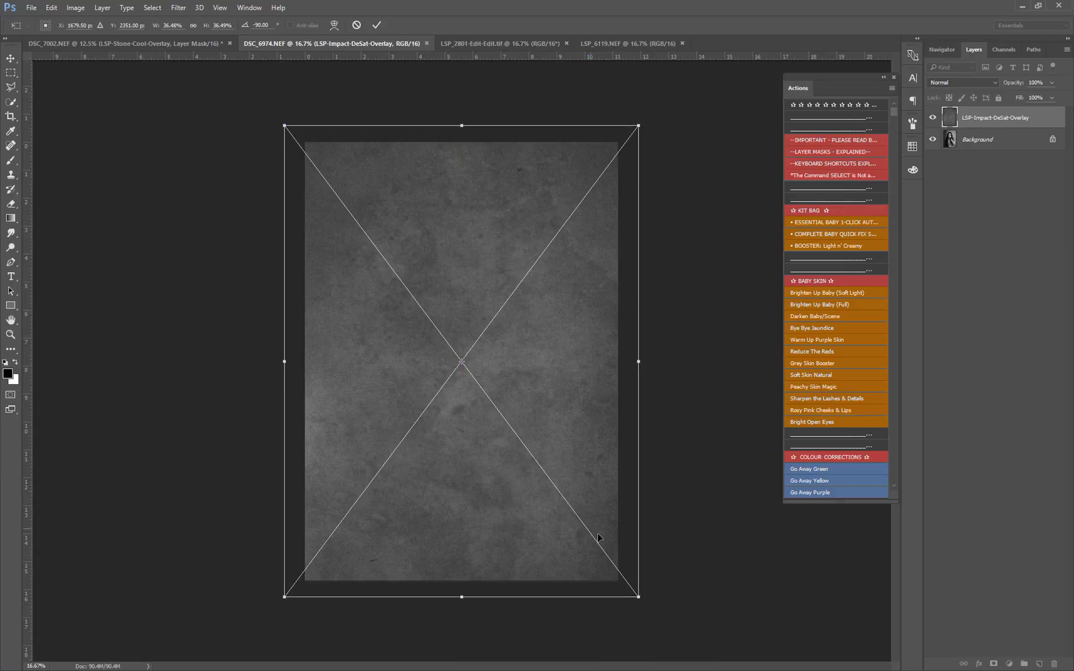
click(953, 83)
click(954, 194)
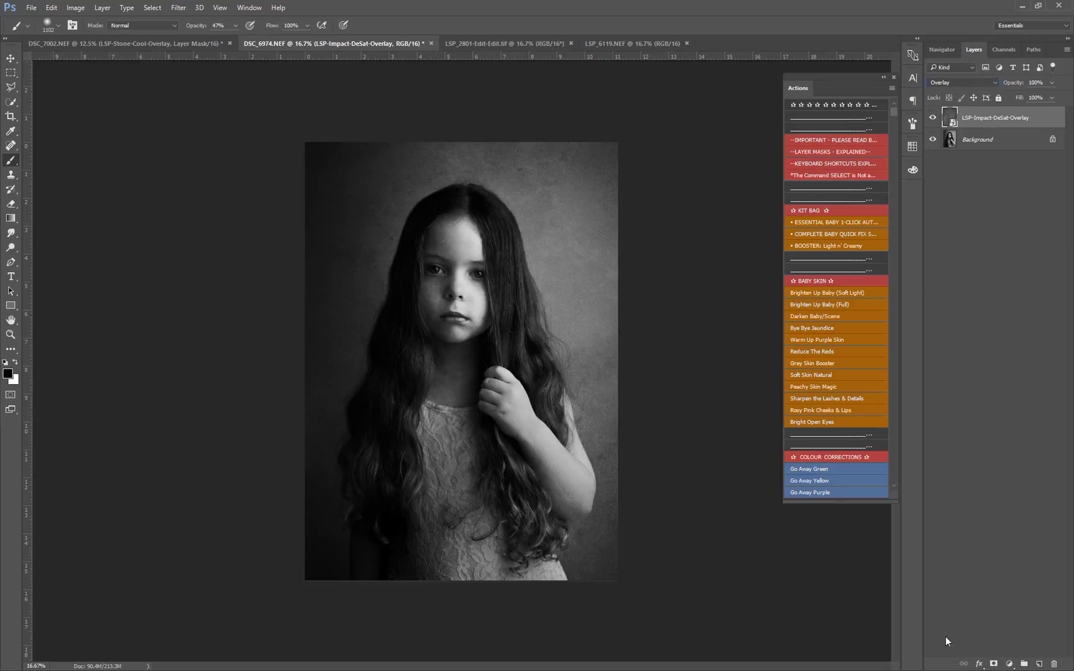
- Mask the Impact DeSat layer, paint black over the face and hair, and compare it on and off
click(992, 664)
key(x)
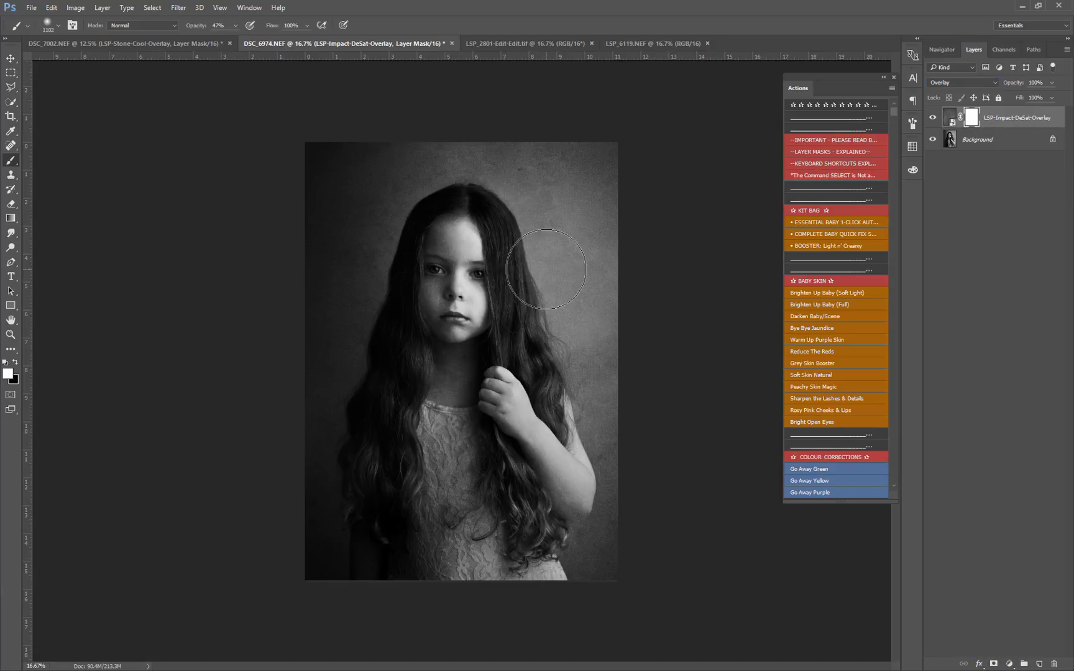
key(x)
mouse_move(492, 264)
mouse_down()
mouse_move(424, 235)
mouse_move(460, 348)
mouse_move(559, 484)
mouse_move(544, 438)
mouse_up()
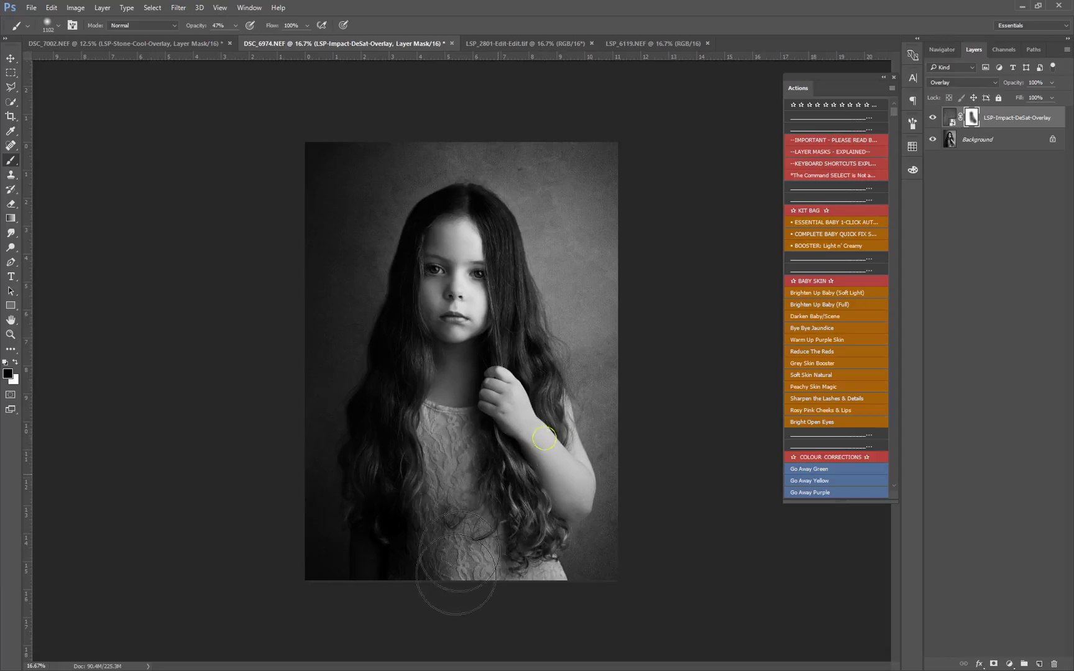
click(932, 116)
click(932, 115)
click(932, 115)
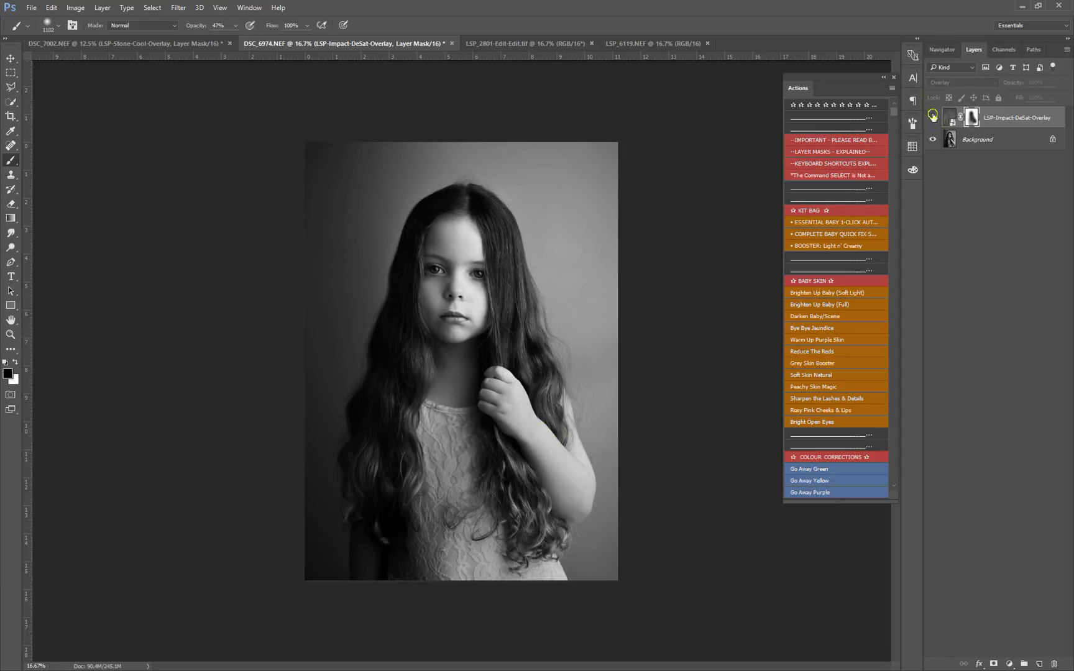
click(933, 116)
- Try Soft Light, settle on Multiply, and paint the texture back onto the outer hair
click(963, 82)
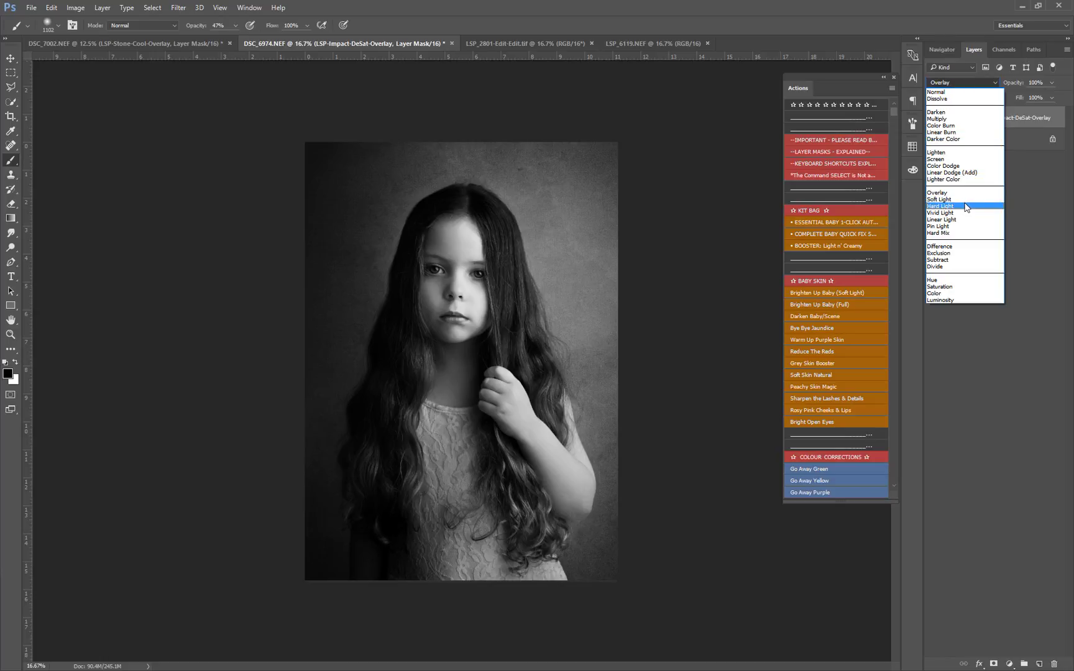
click(964, 200)
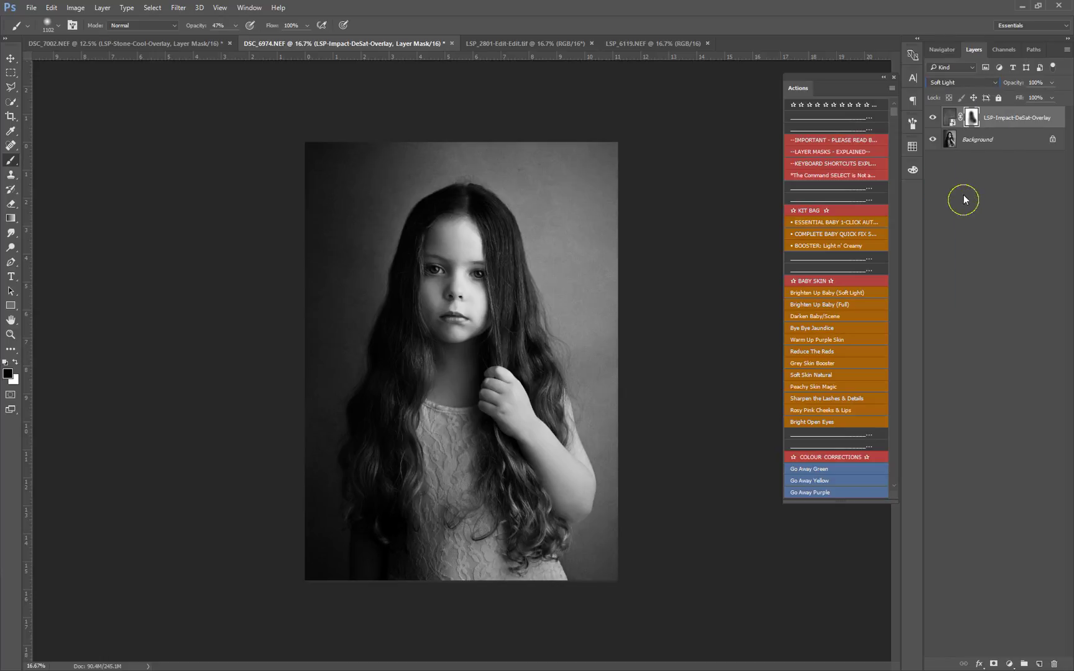
click(932, 118)
click(933, 118)
click(947, 84)
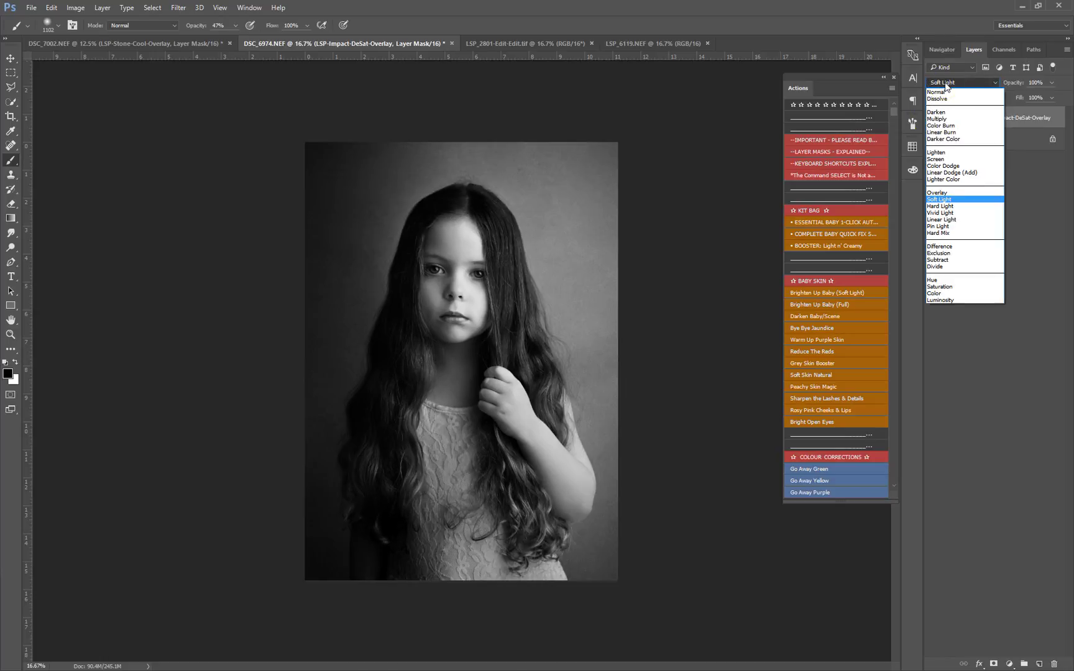
click(946, 119)
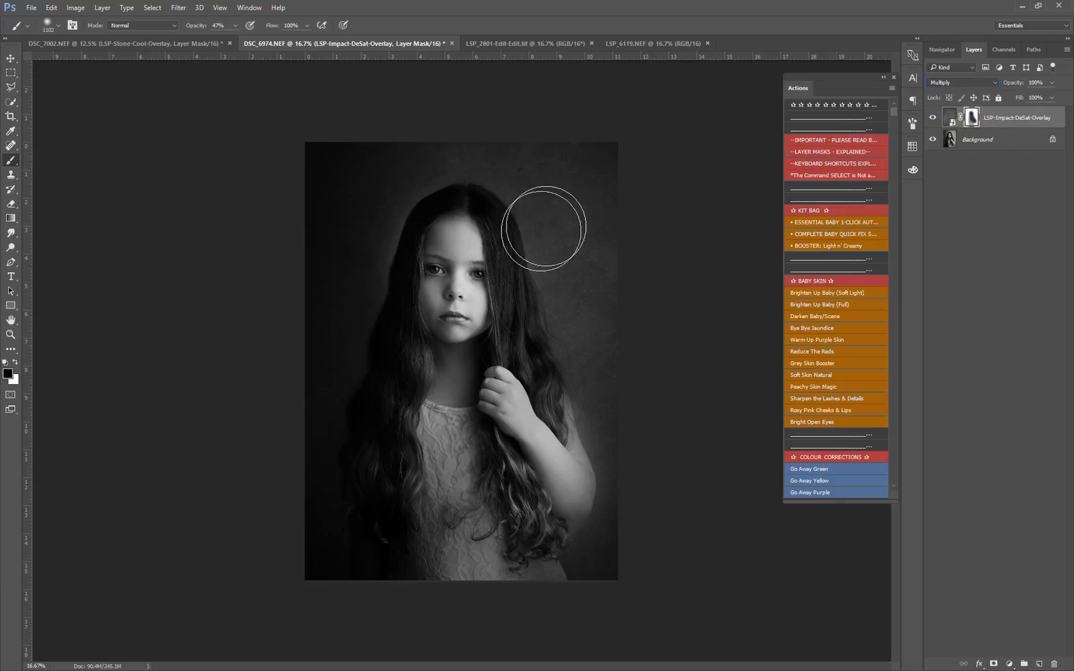
key(x)
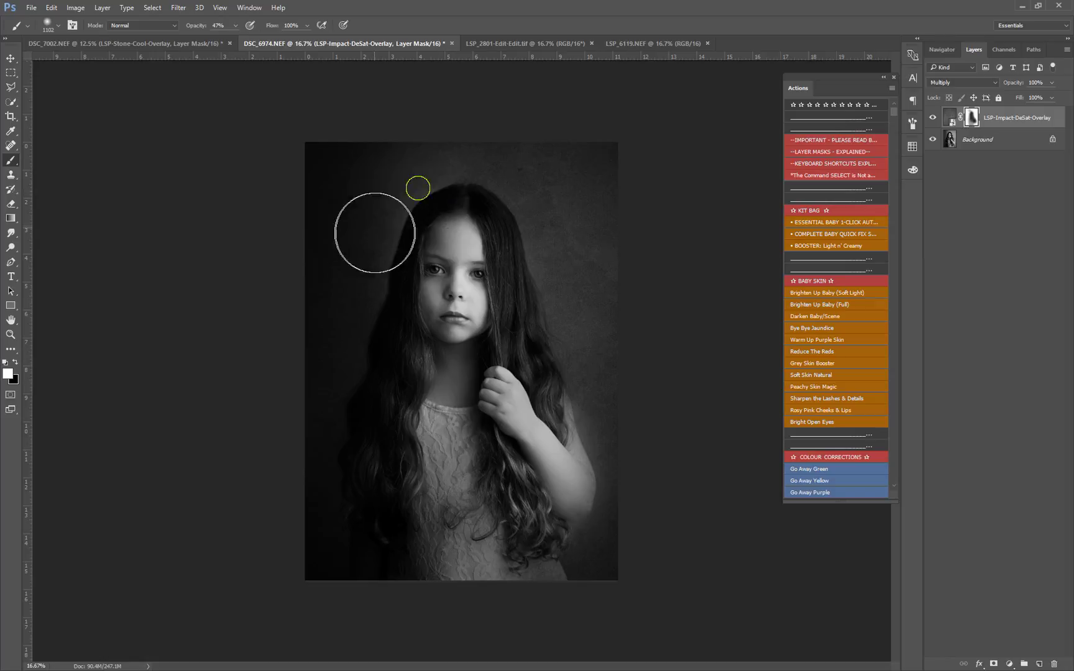
mouse_move(490, 206)
mouse_down()
mouse_move(553, 327)
mouse_move(555, 377)
mouse_move(620, 499)
mouse_move(467, 557)
mouse_move(439, 540)
mouse_move(460, 532)
mouse_move(430, 508)
mouse_move(503, 543)
mouse_up()
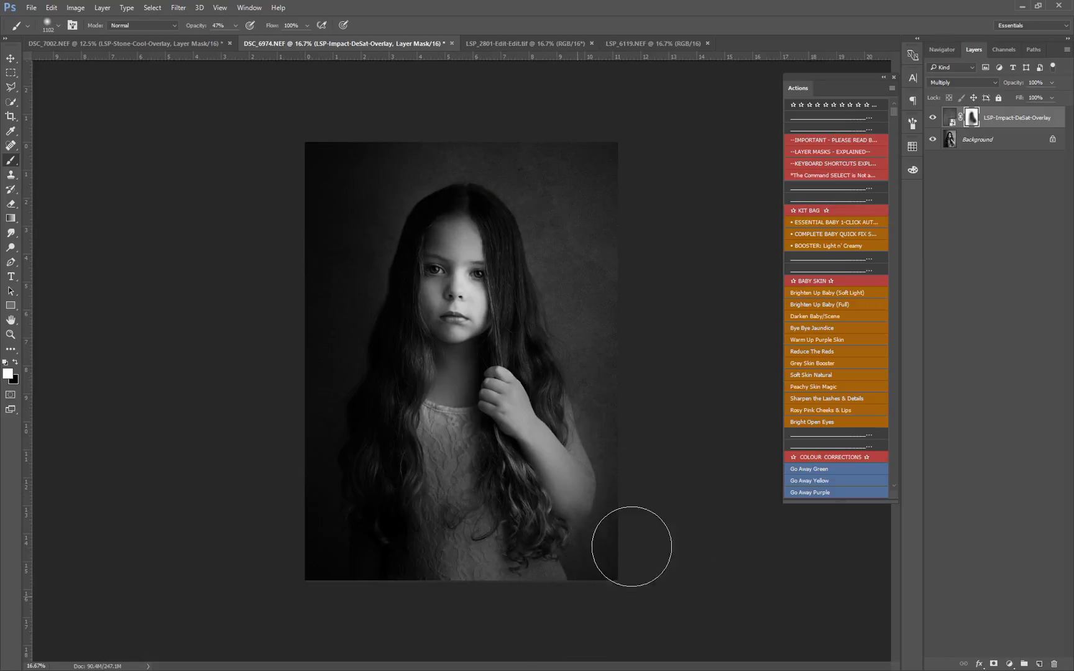
- Zoom to 50% and paint black on the mask over the girl's arm and nearby hair
key(x)
scroll(615, 500, up, 3)
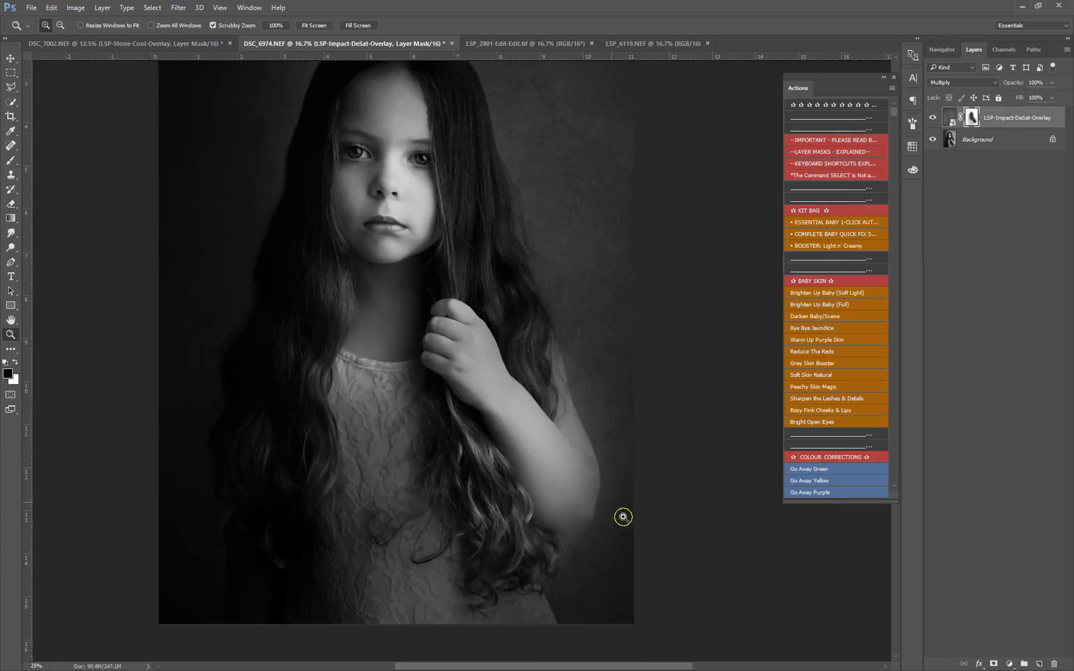
right_click(458, 427)
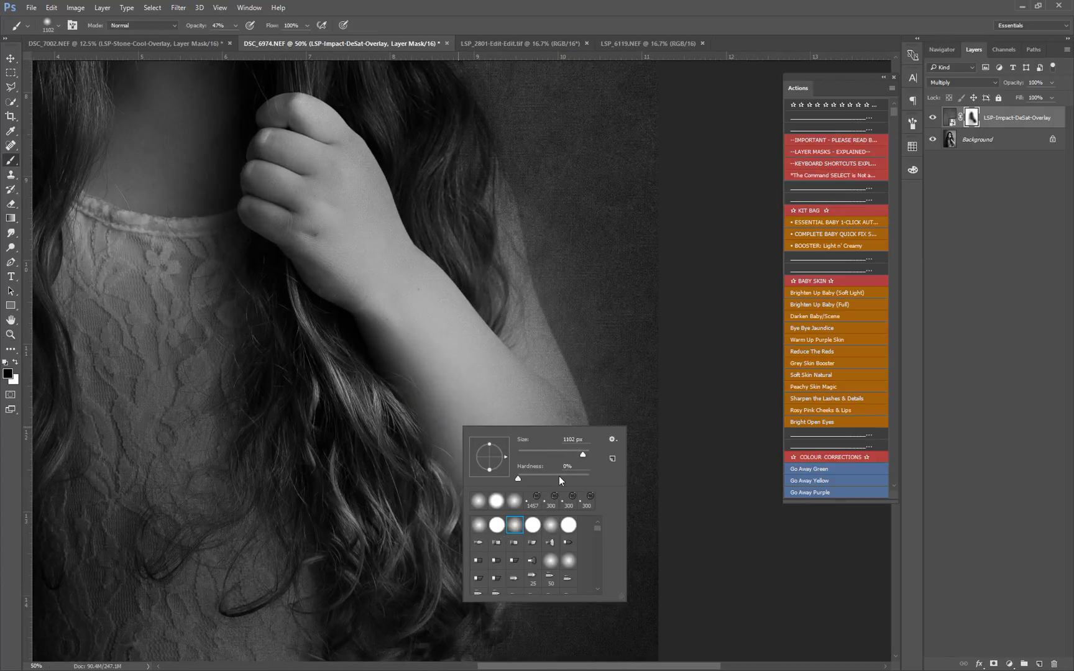
key(Return)
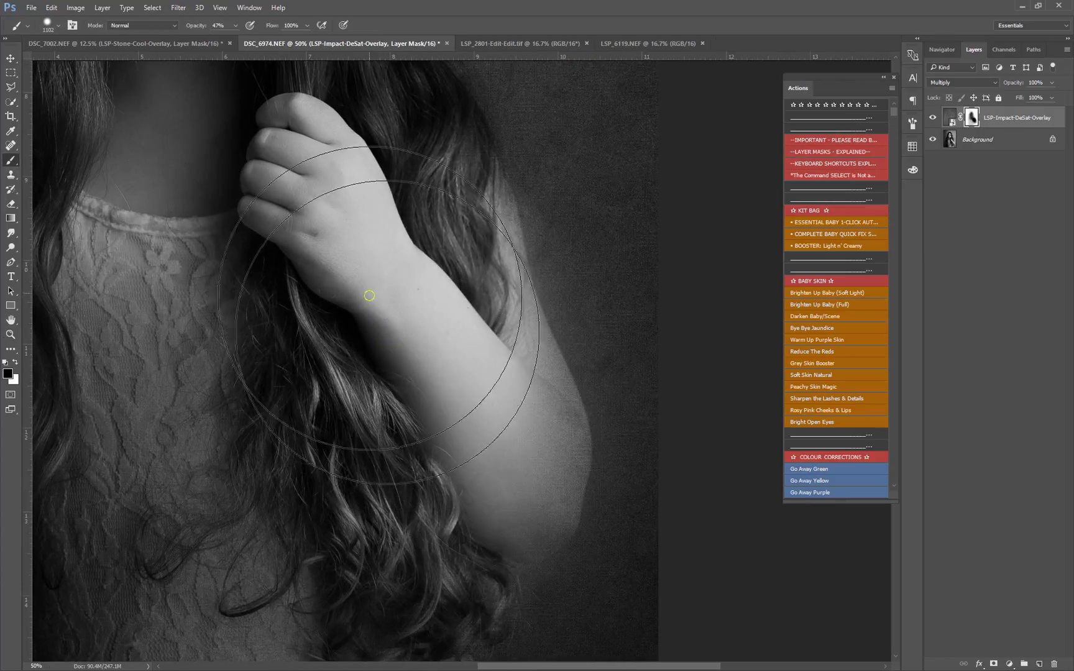
mouse_move(369, 295)
mouse_down()
mouse_move(436, 467)
mouse_move(314, 450)
mouse_up()
- Switch to white, set the brush size to 275 px, and zoom back out to 25%
key(x)
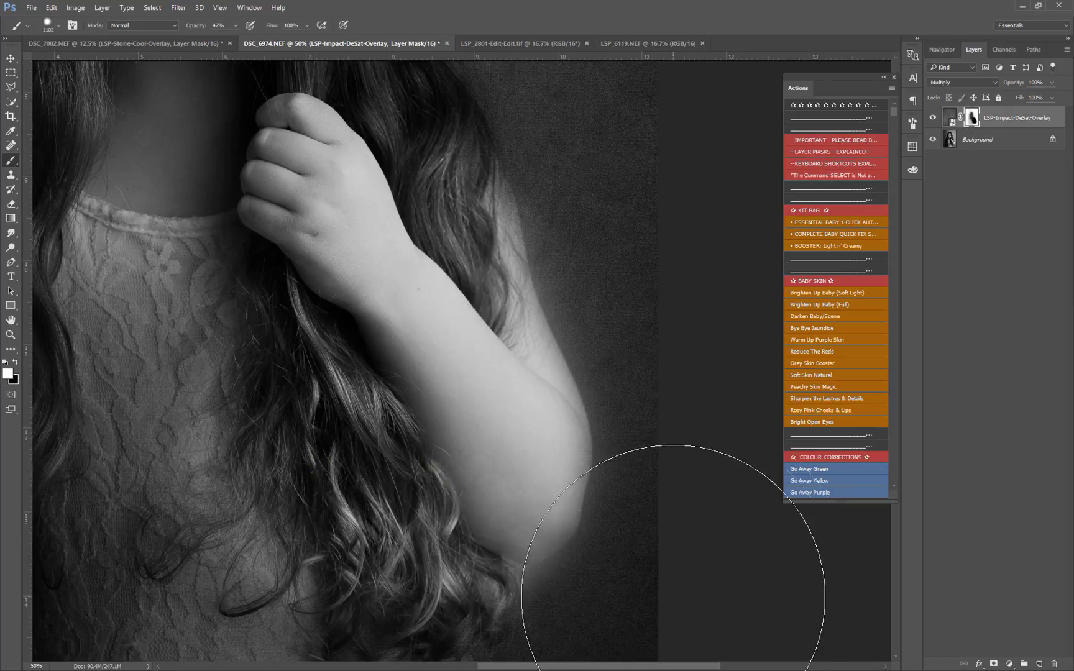
right_click(376, 429)
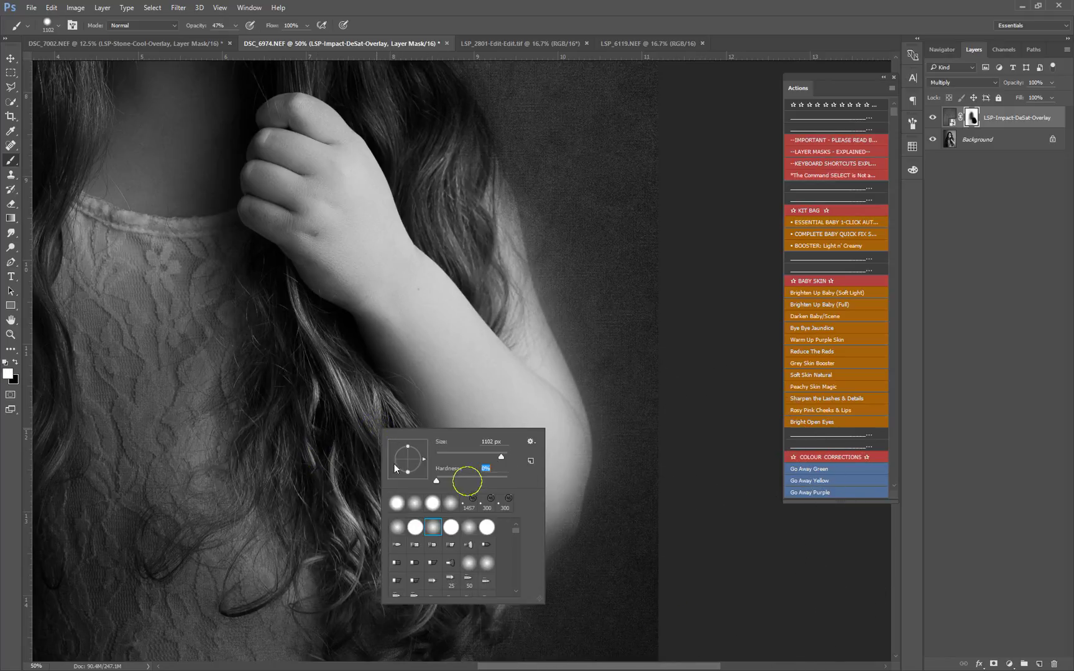
key(shift+Tab)
text(275)
key(Return)
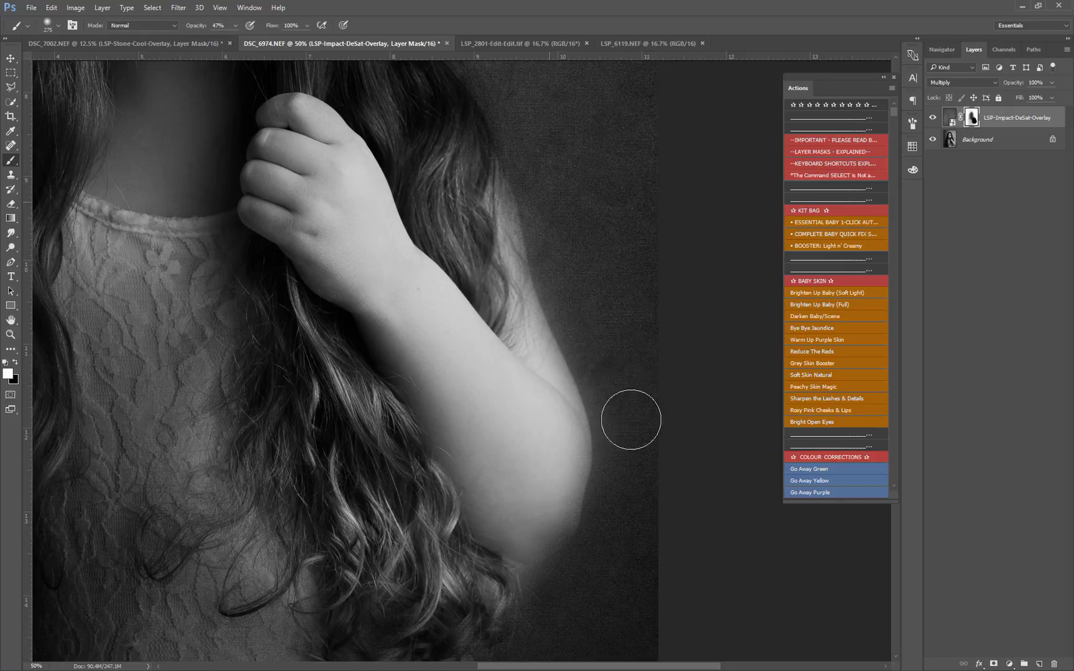
right_click(517, 557)
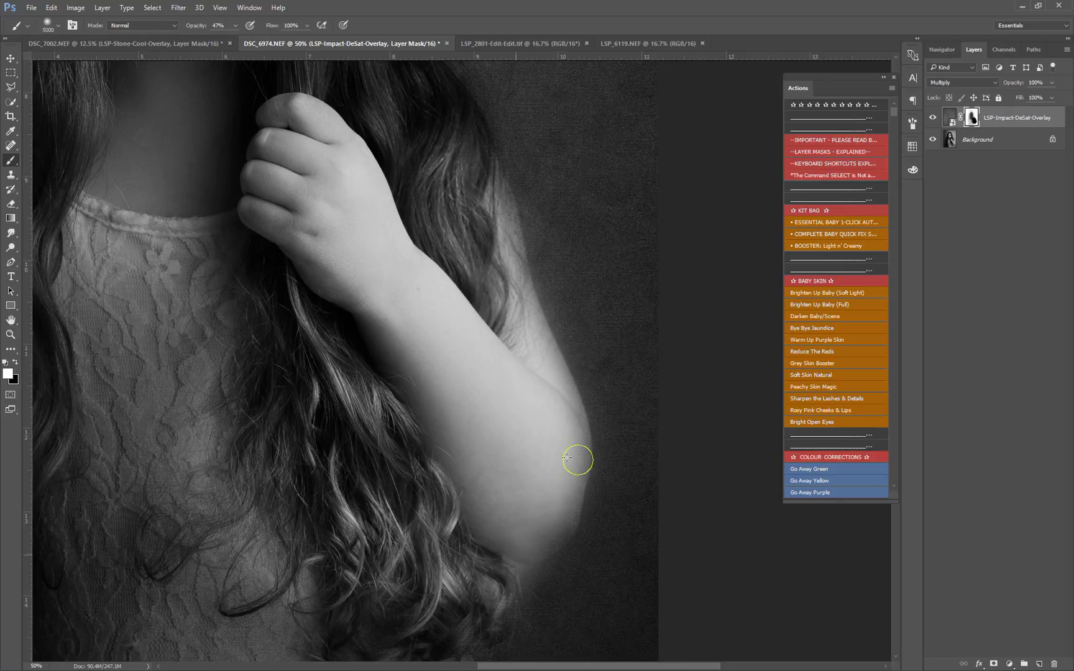
key(z)
alt+click(504, 457)
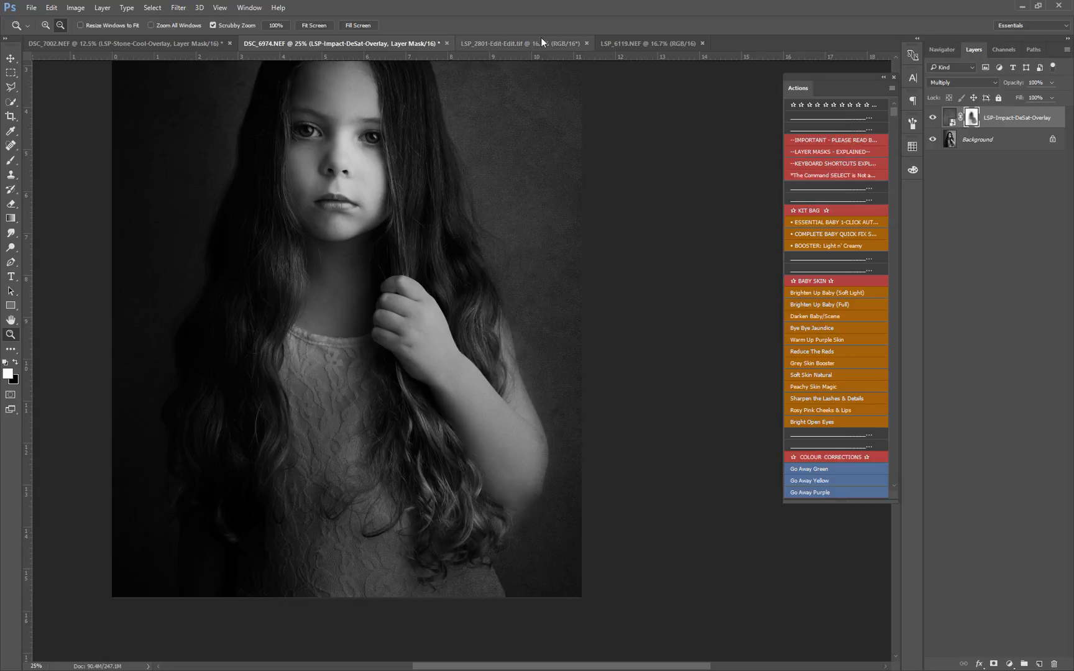
- Switch the Impact DeSat texture to Screen blending and compare it on the full portrait
click(933, 118)
click(933, 119)
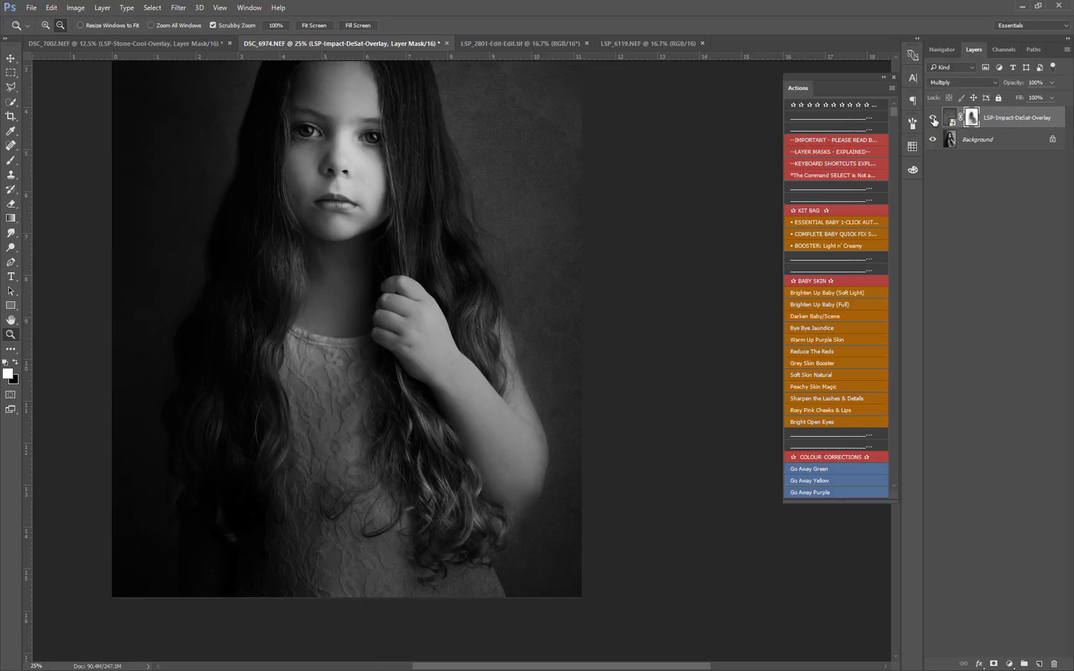
click(964, 84)
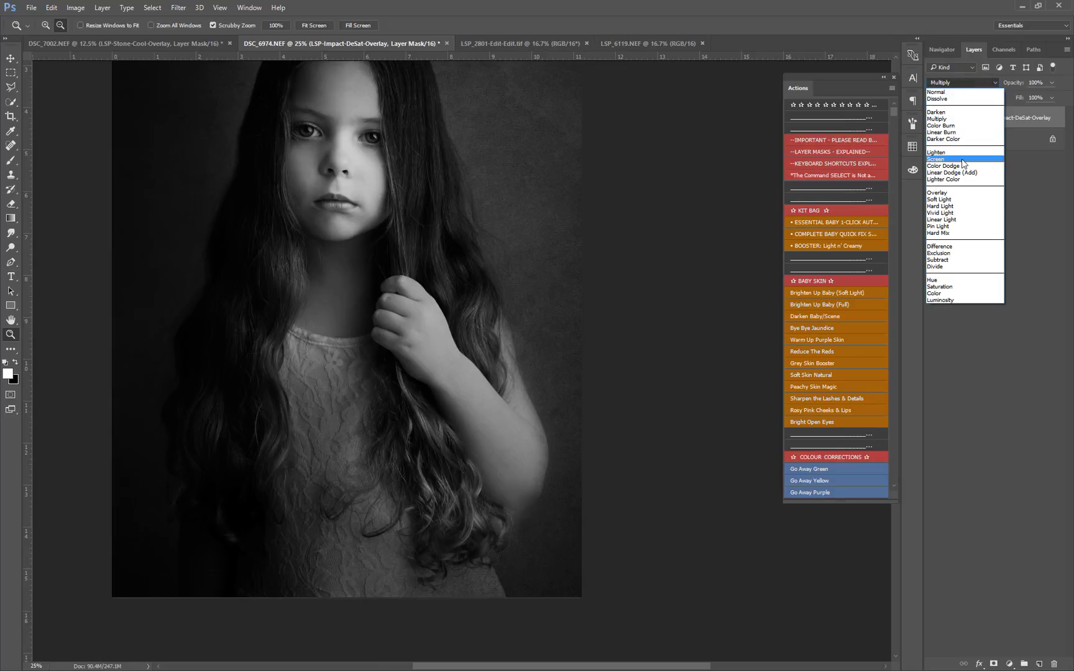
click(965, 160)
click(564, 282)
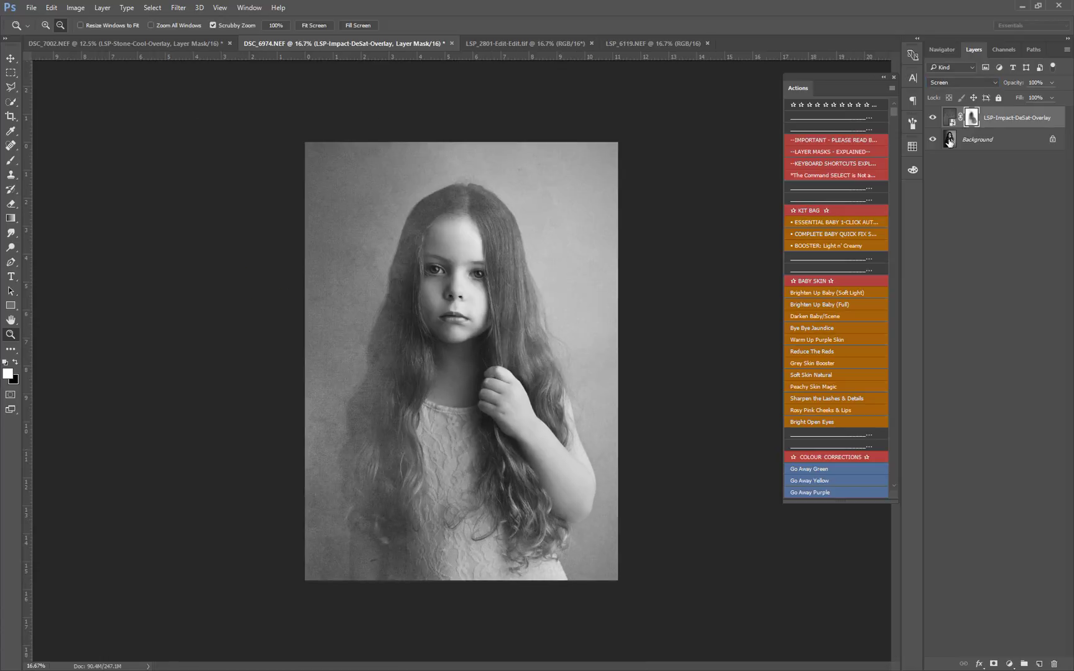
click(933, 118)
click(933, 118)
- Try Soft Light, Overlay and Multiply, return to Screen, then switch to LSP_2801-Edit-Edit.tif
click(951, 83)
click(948, 200)
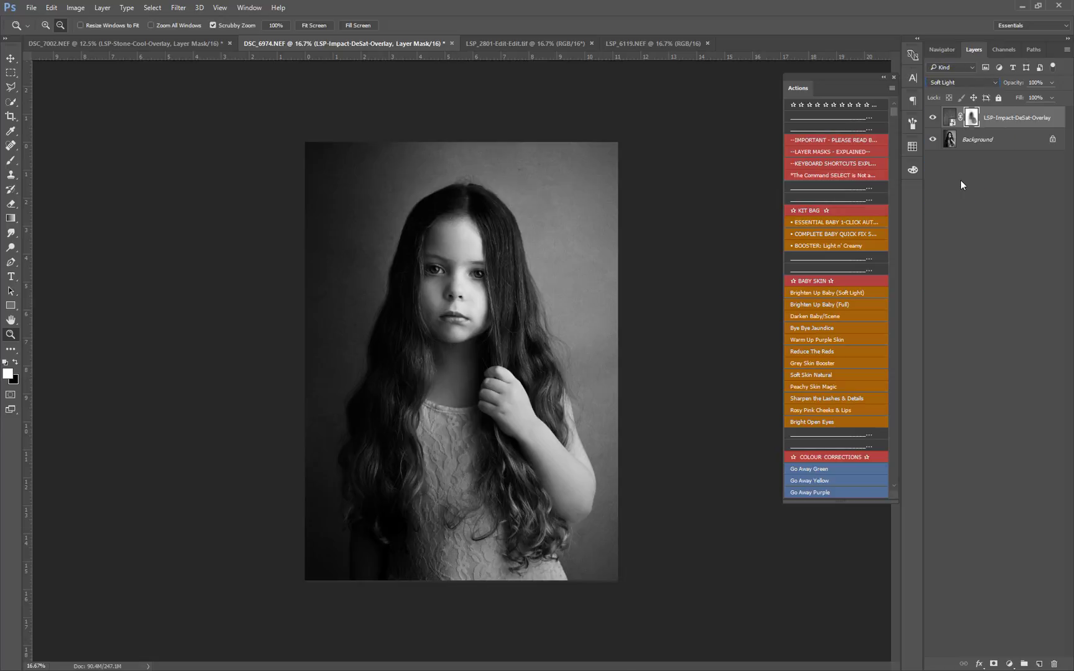
click(977, 80)
click(967, 190)
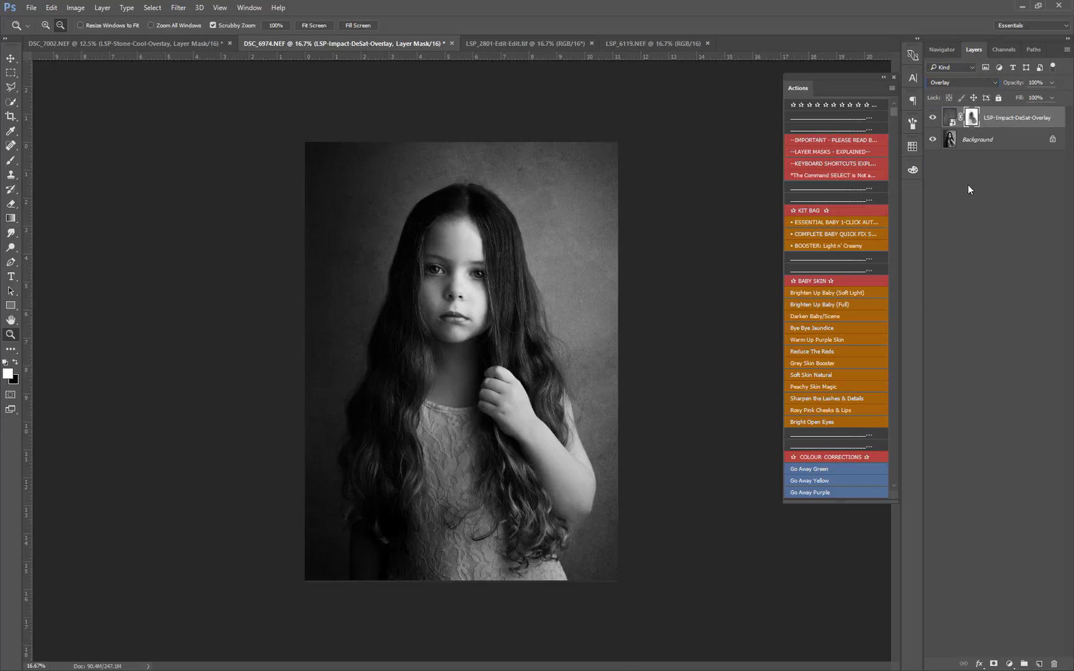
click(964, 80)
click(962, 117)
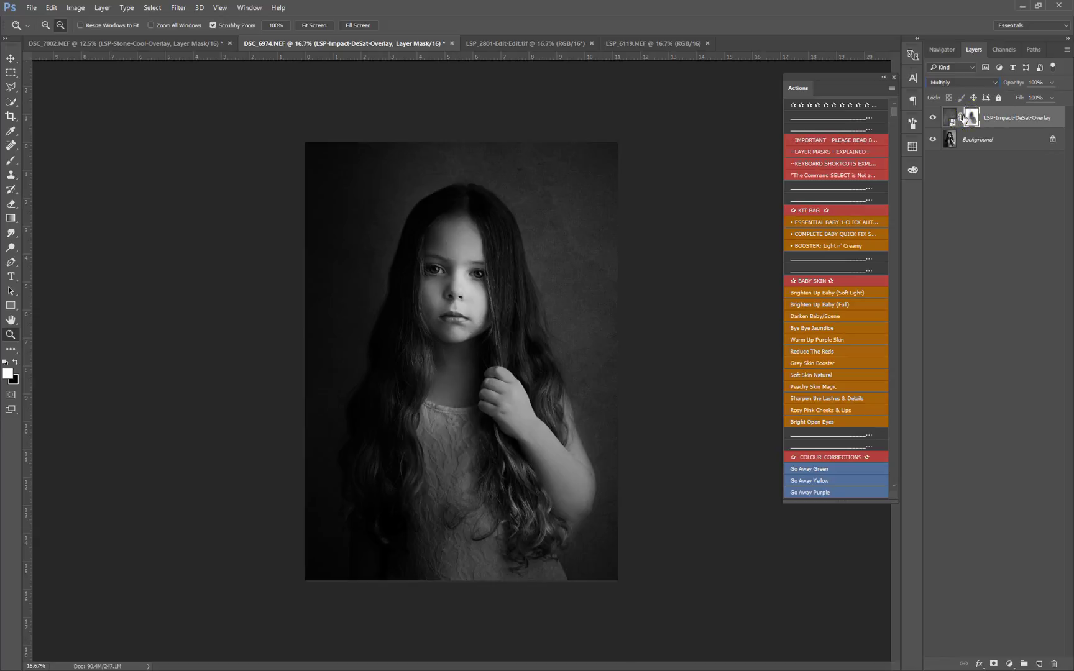
click(964, 82)
click(954, 159)
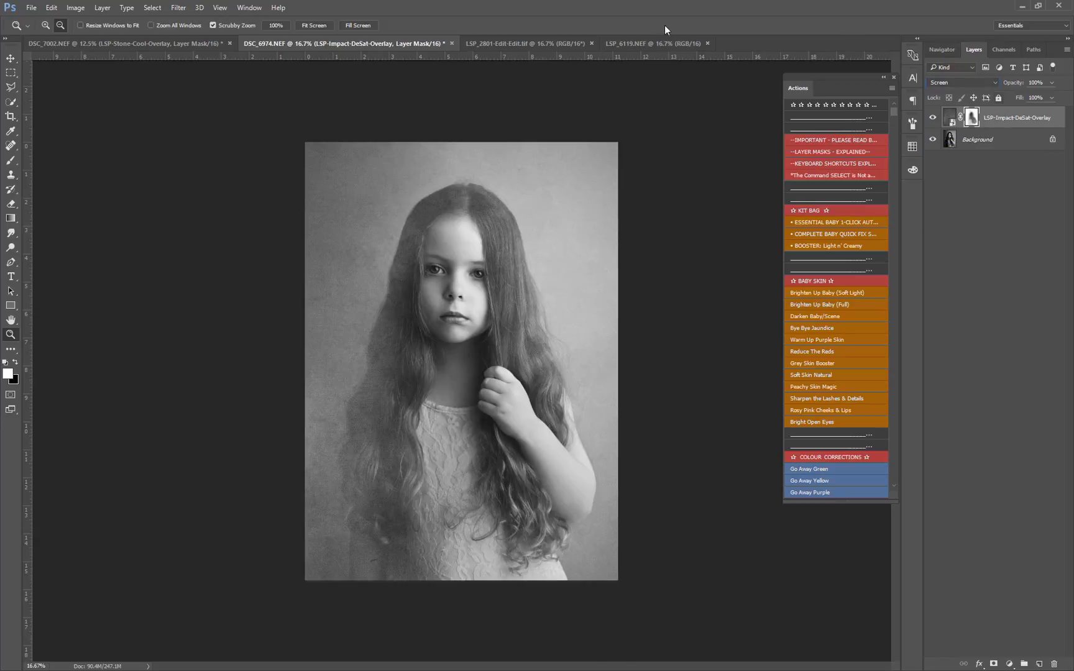
click(503, 44)
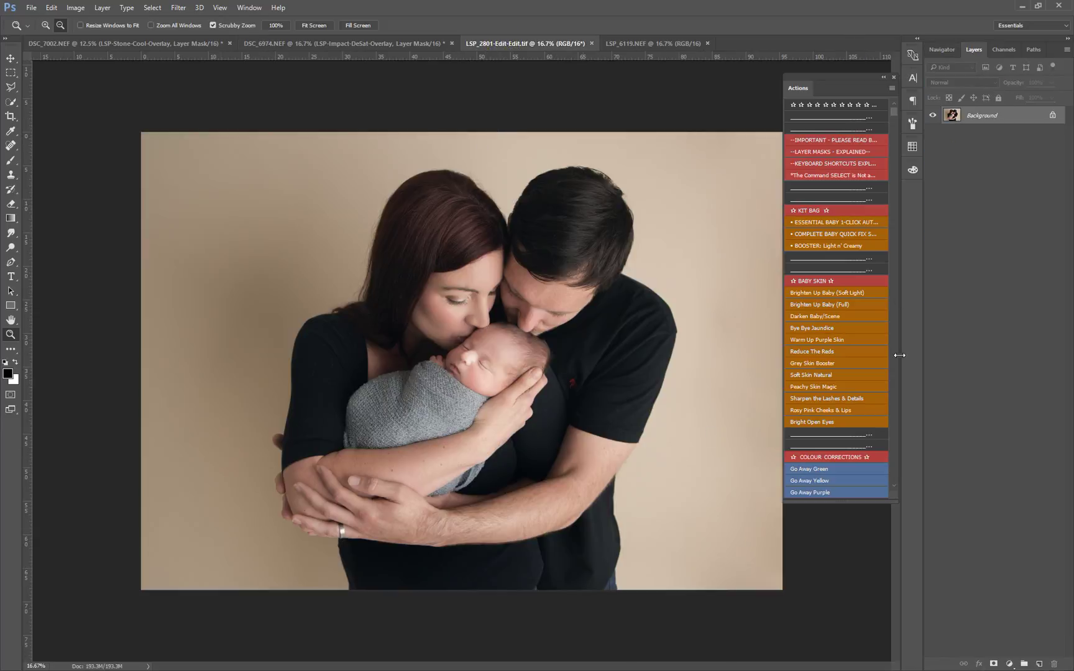
- Place LSP-PortraitFilter-Warm-Overlay.jpg into the family photo and stretch it to fill the canvas
click(36, 10)
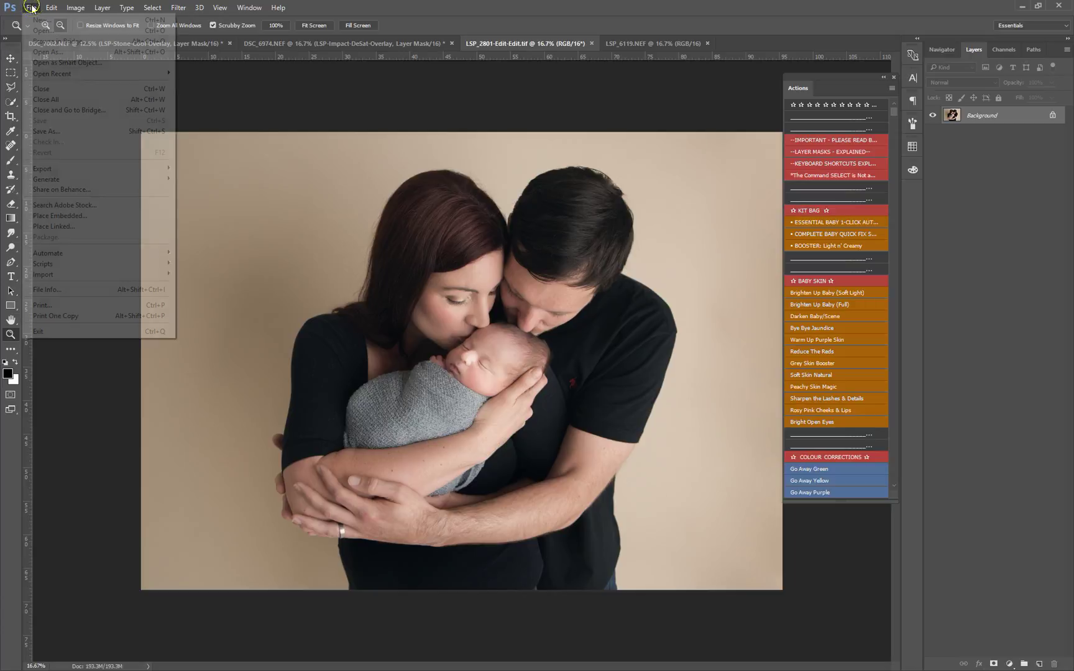
click(87, 212)
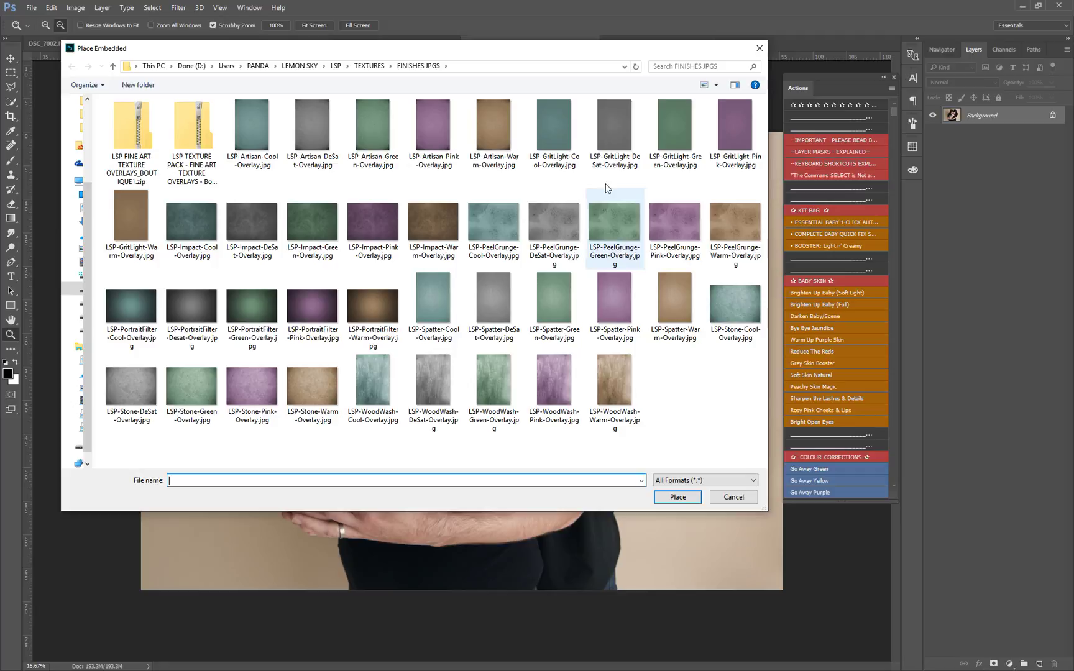
click(374, 304)
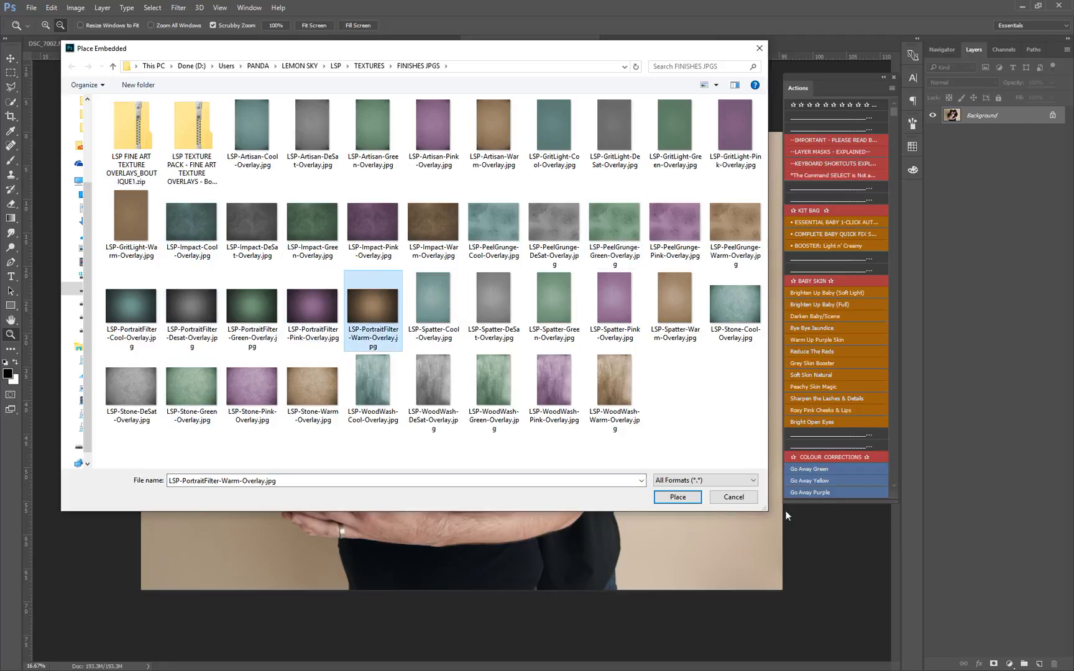
click(678, 497)
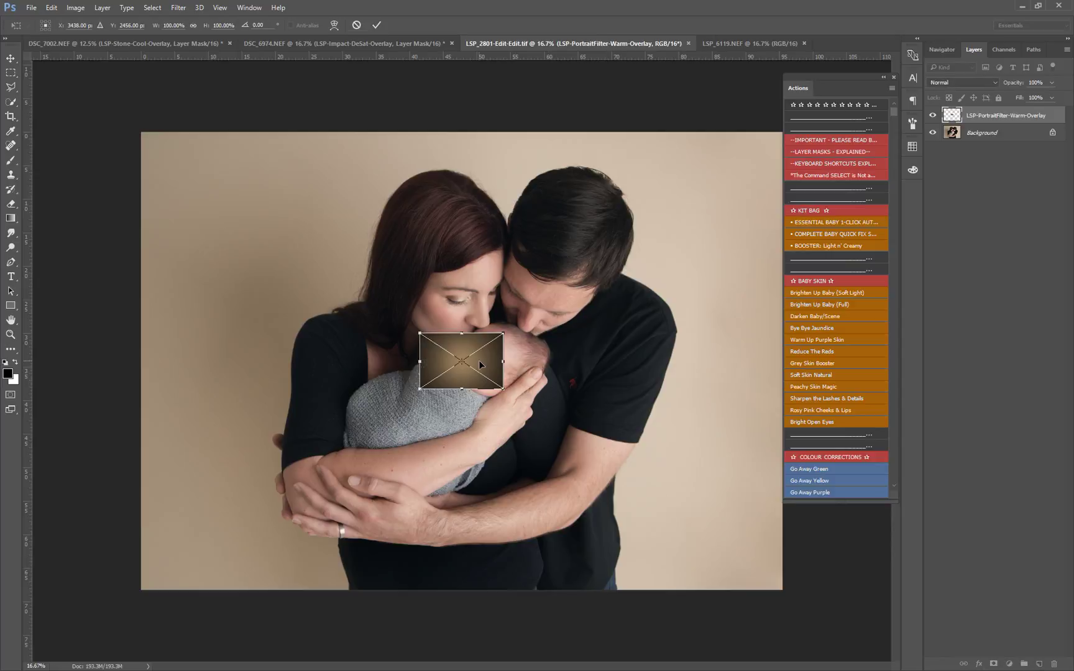
drag(480, 365, 854, 590)
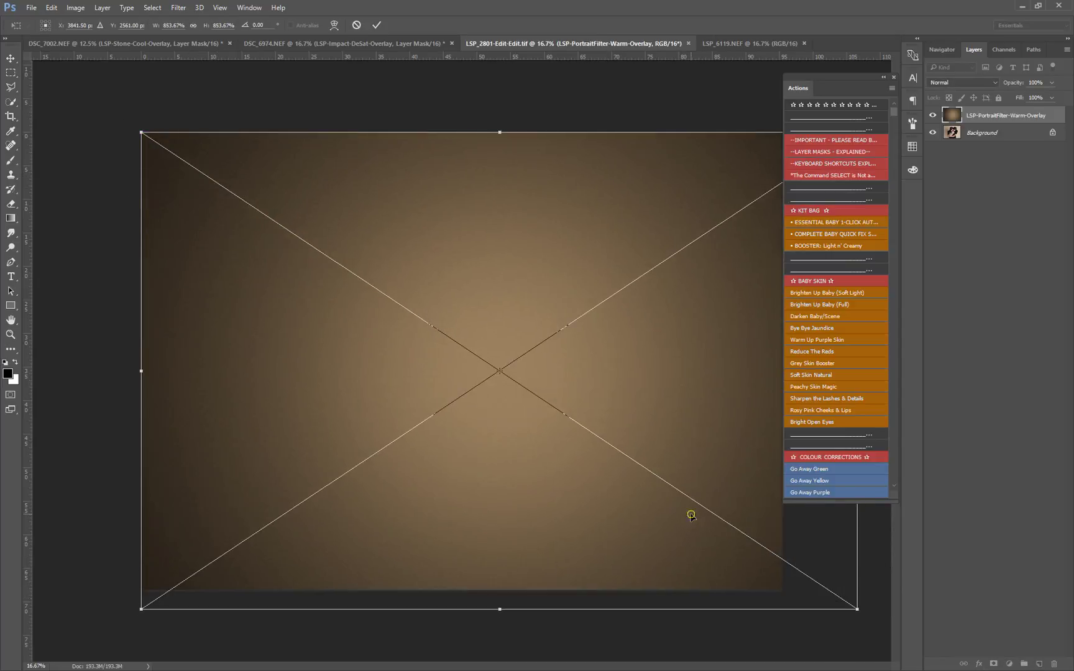
drag(691, 511, 647, 511)
key(z)
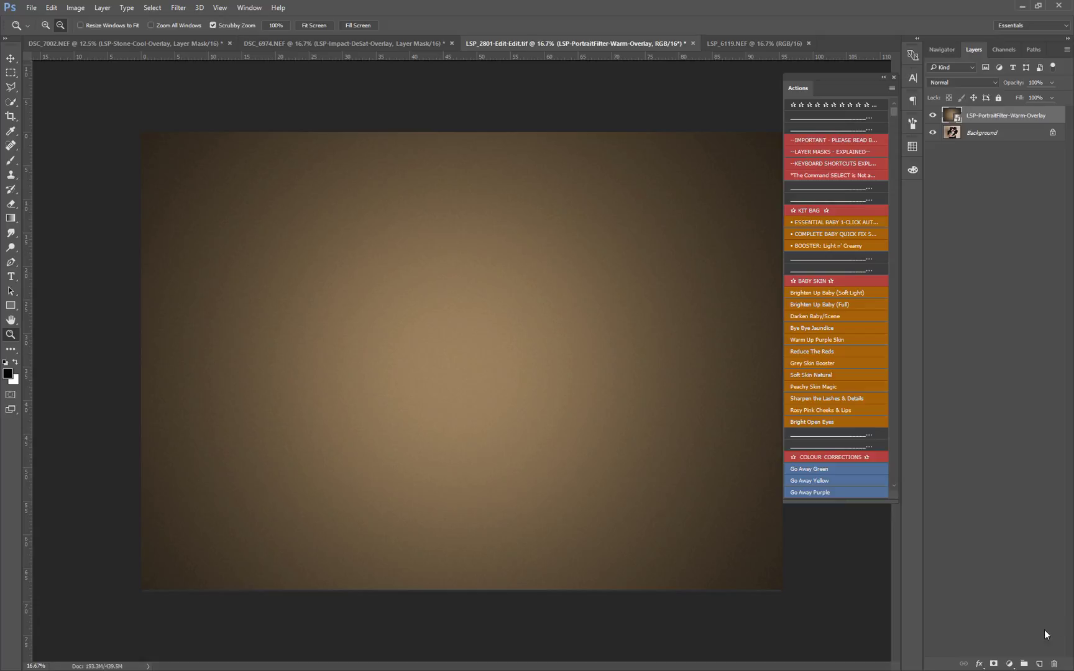
- Blend the warm texture in Soft Light and toggle it off and on to compare
click(946, 85)
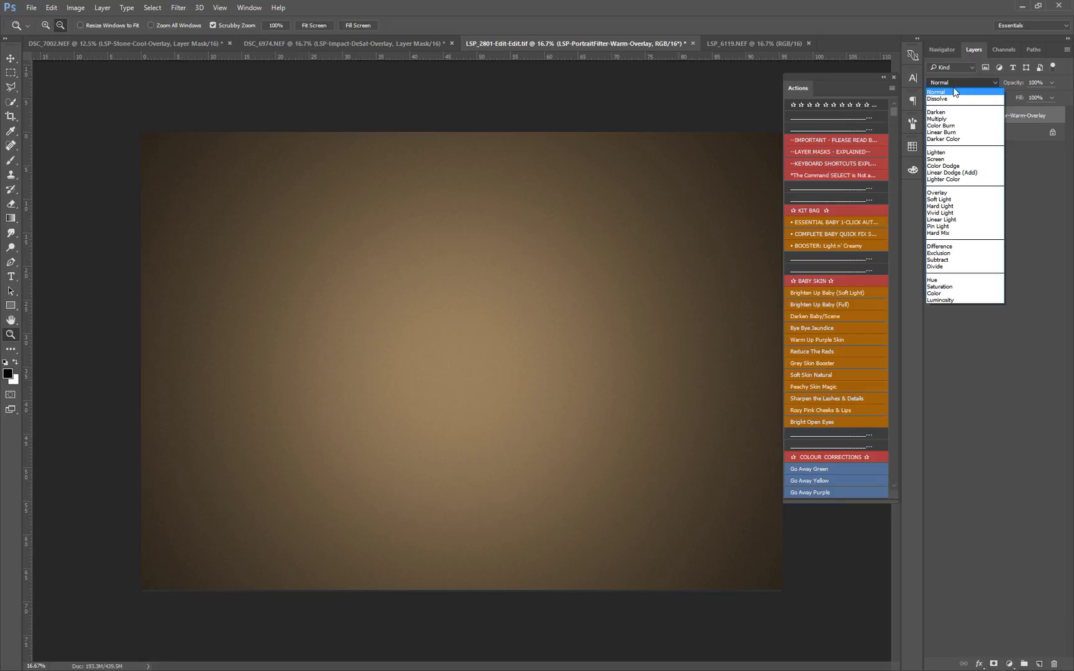
click(968, 194)
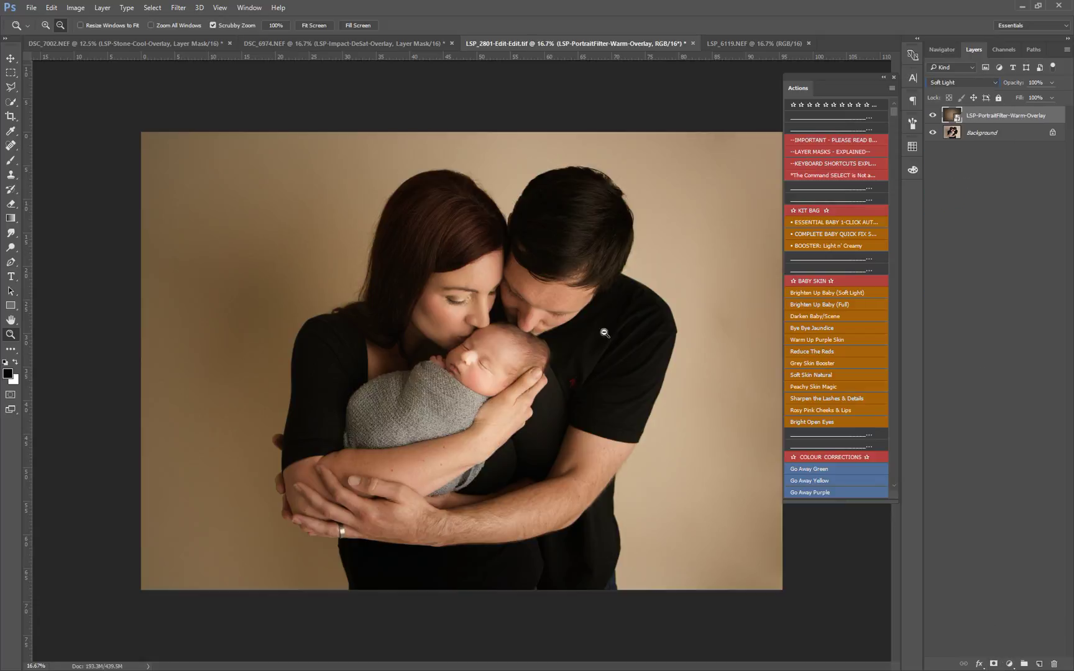
click(932, 117)
click(931, 117)
click(932, 117)
click(932, 117)
- Add a layer mask and paint black over the family to remove the texture there
click(994, 664)
key(b)
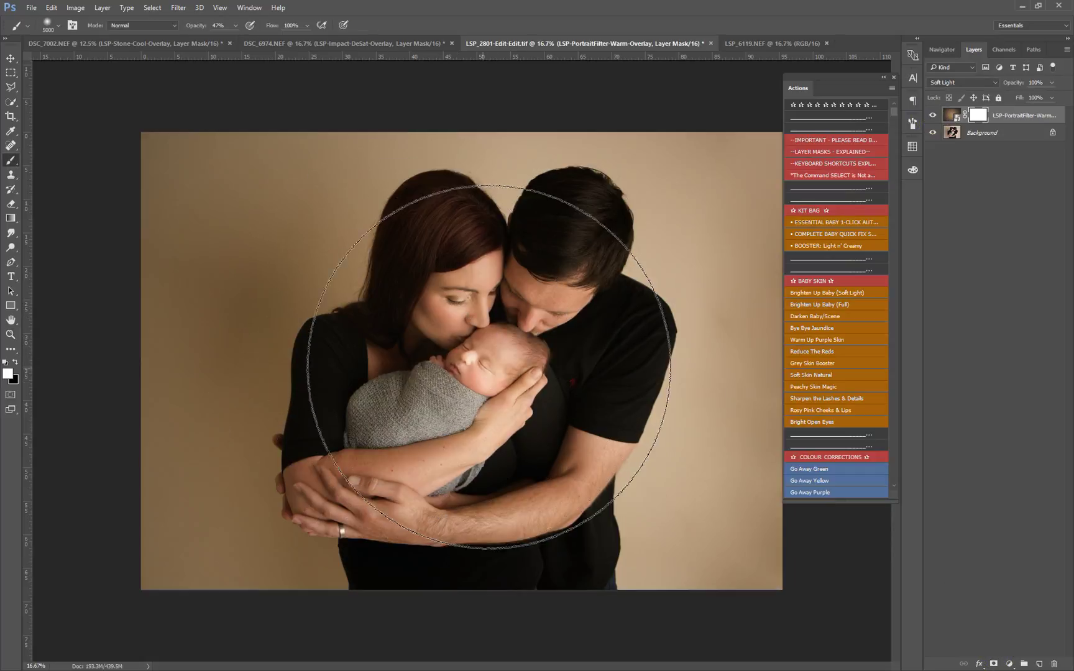
click(235, 26)
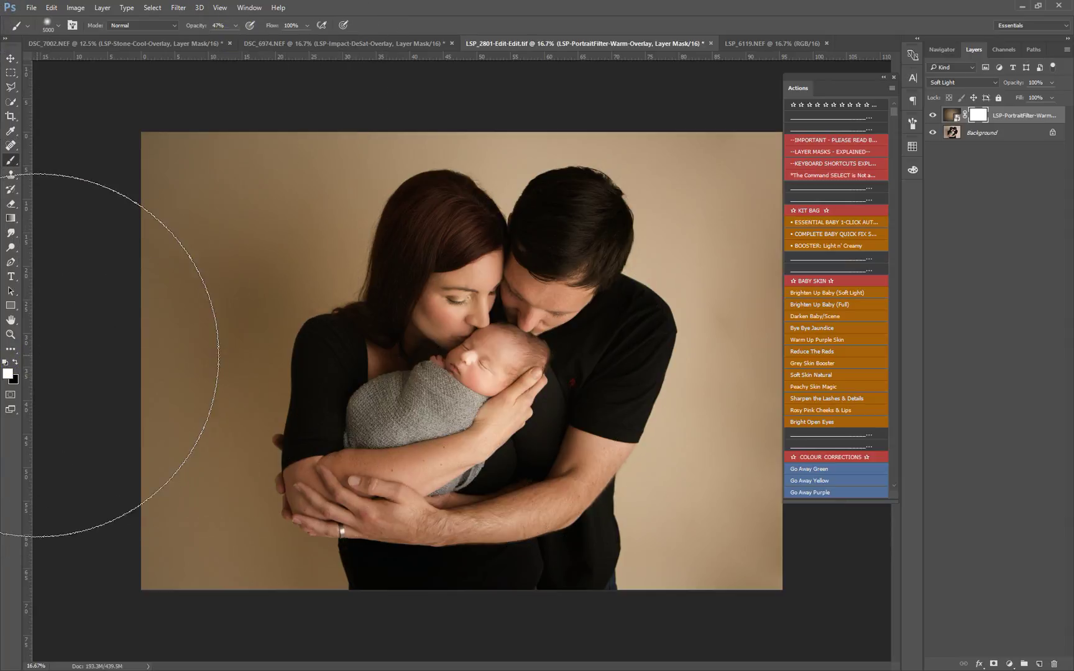
click(14, 360)
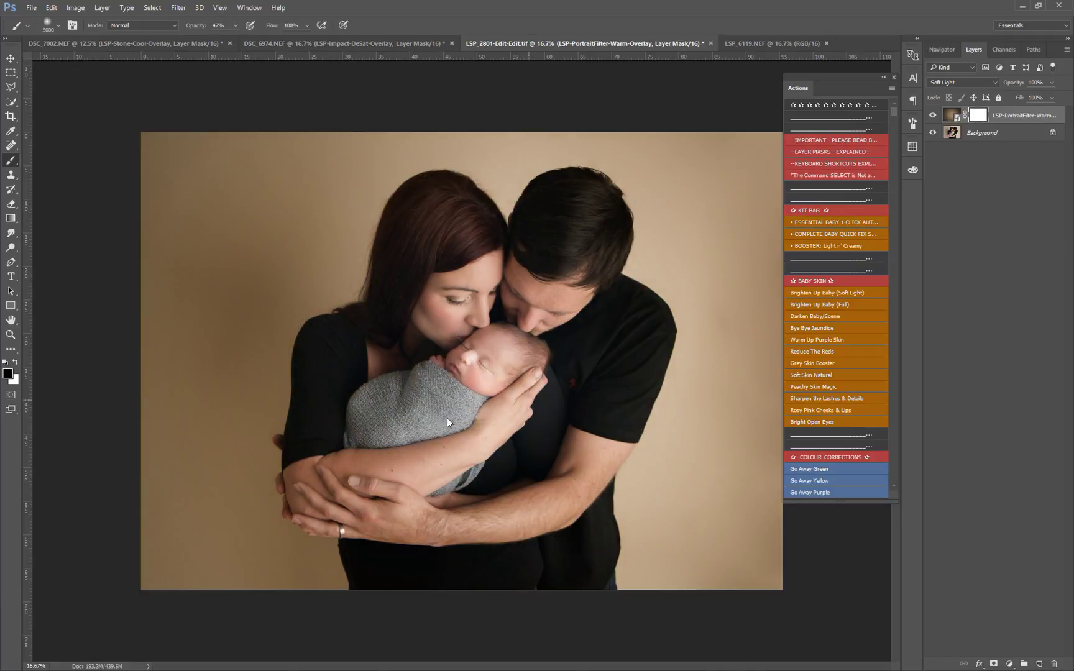
mouse_move(447, 417)
mouse_down()
mouse_move(444, 396)
mouse_move(491, 423)
mouse_up()
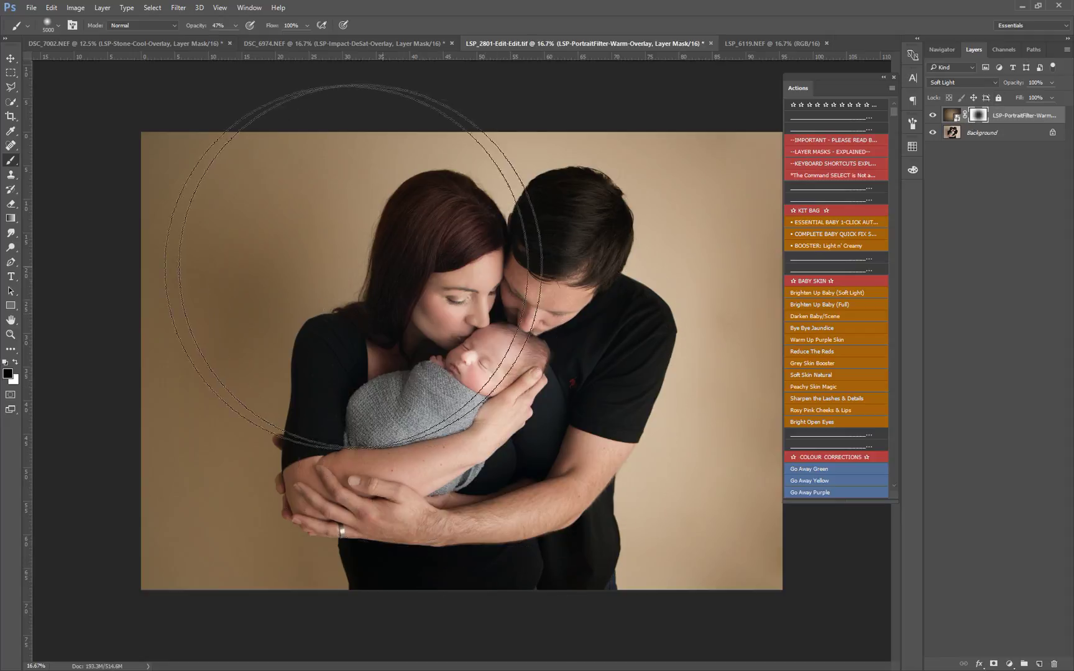
- Compare the masked overlay on and off, then bring up the LSP_6119.NEF field photo
click(934, 115)
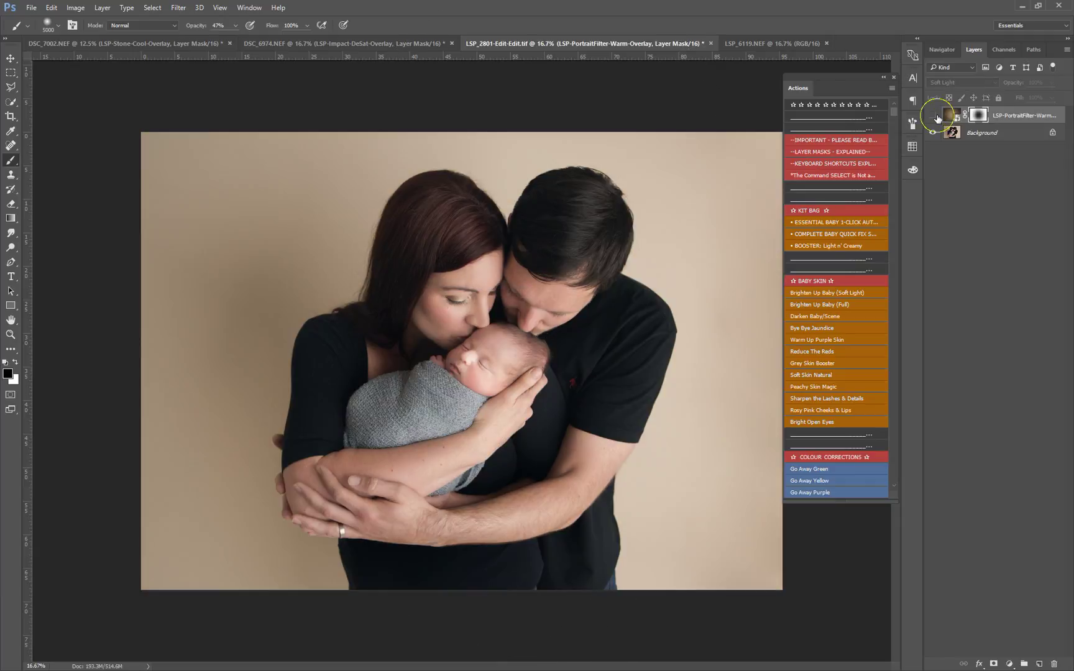
click(933, 115)
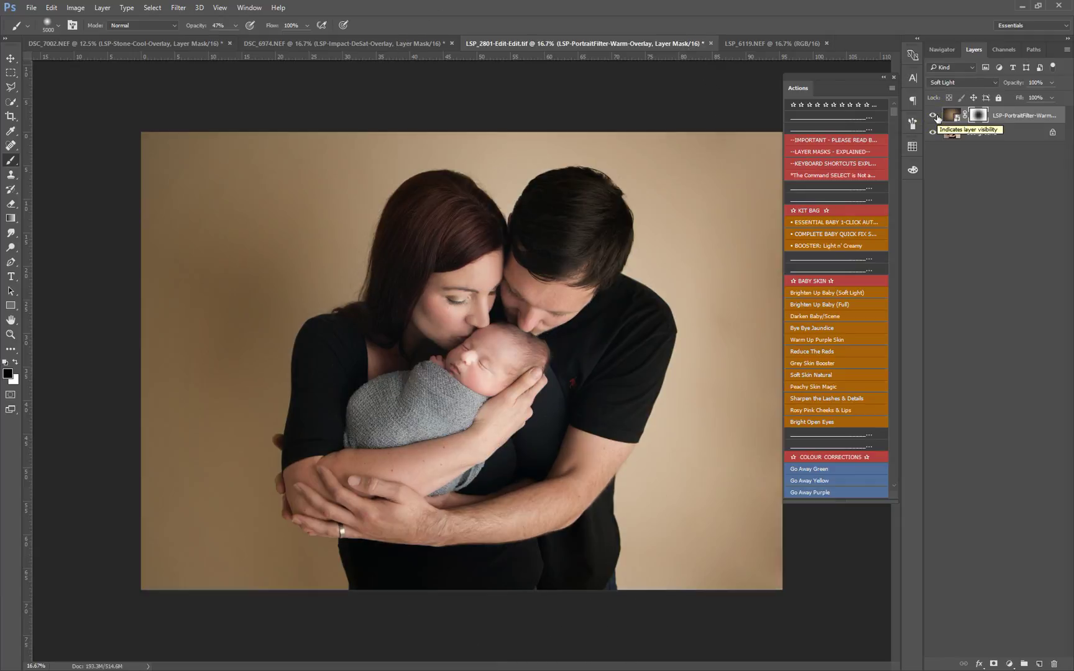
click(937, 116)
click(937, 117)
click(937, 116)
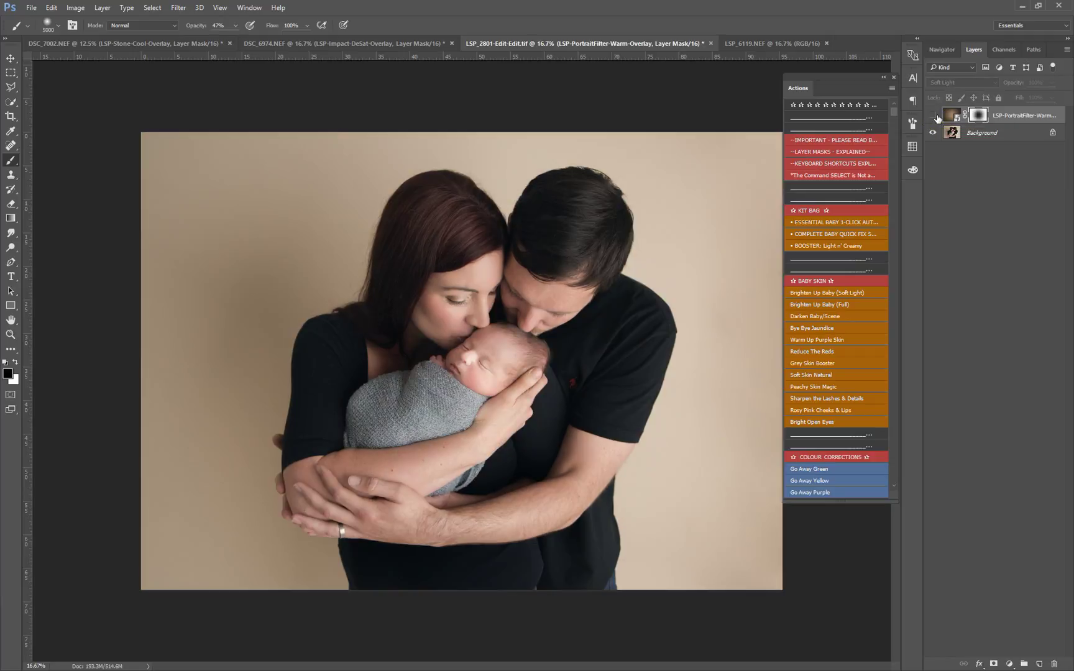
click(934, 115)
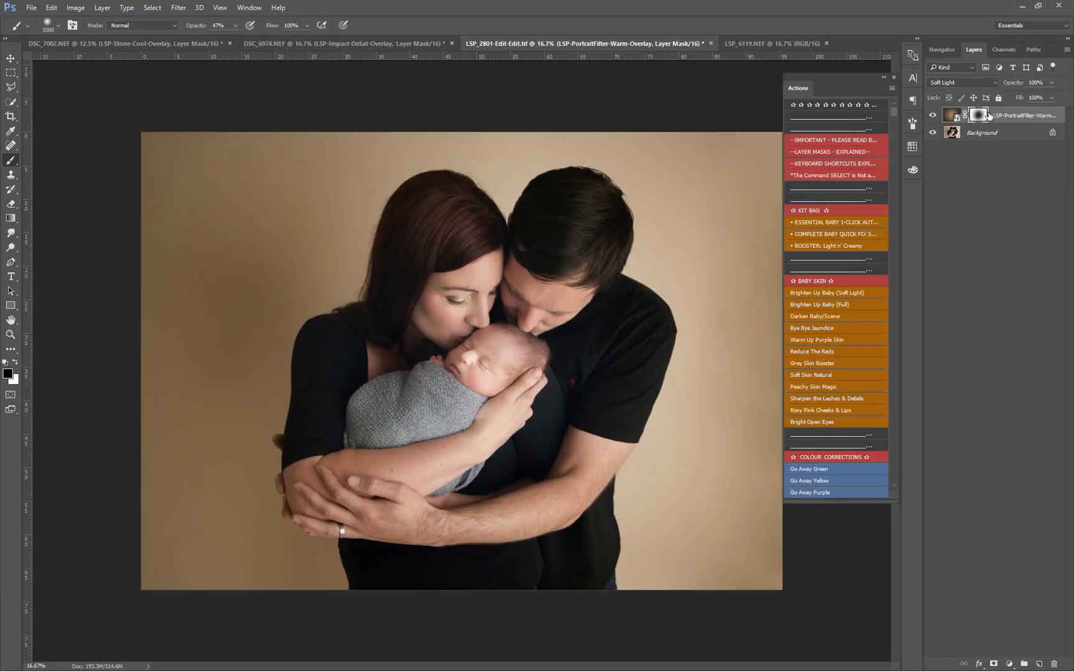
click(933, 116)
click(934, 116)
click(764, 42)
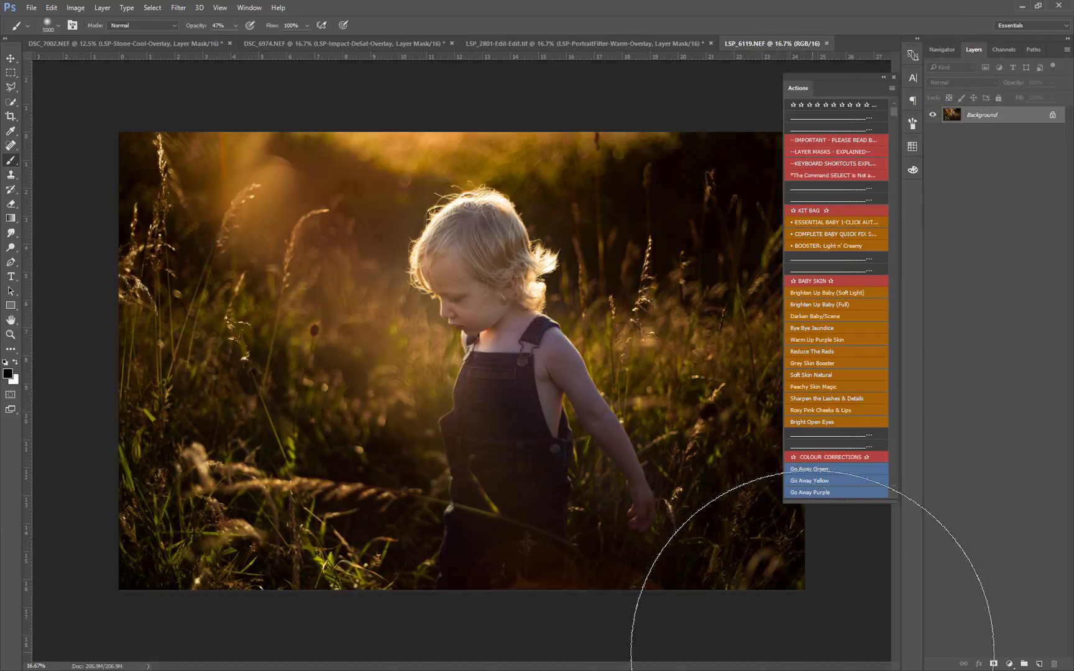
- Place LSP-PeelGrunge-DeSat-Overlay.jpg into the toddler field photo and scale it to cover the image
right_click(316, 295)
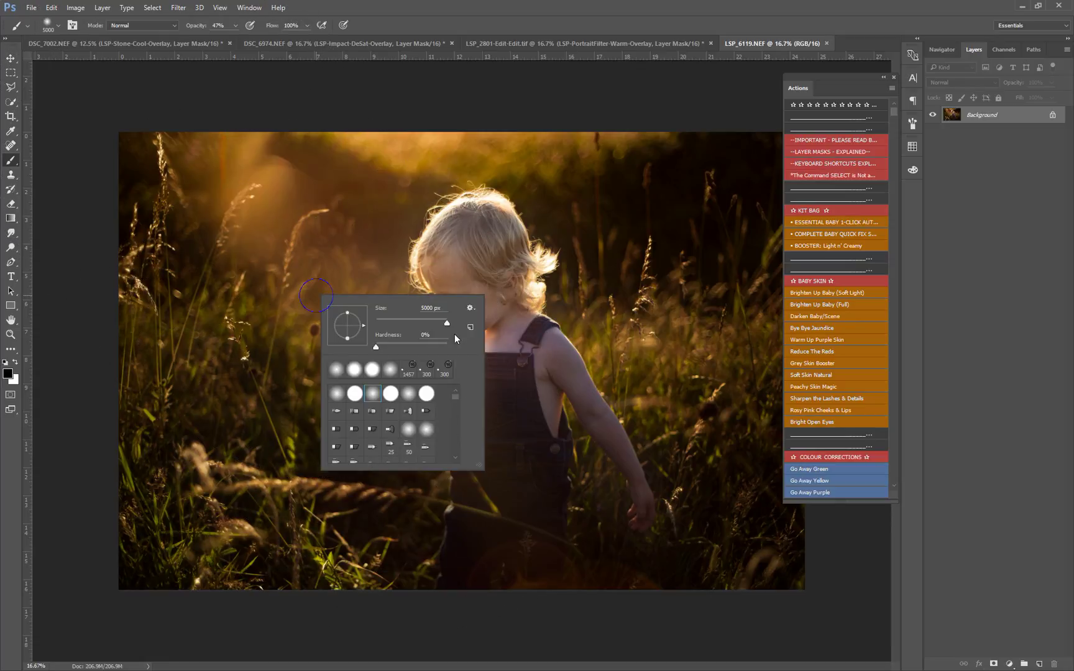
click(30, 9)
click(31, 8)
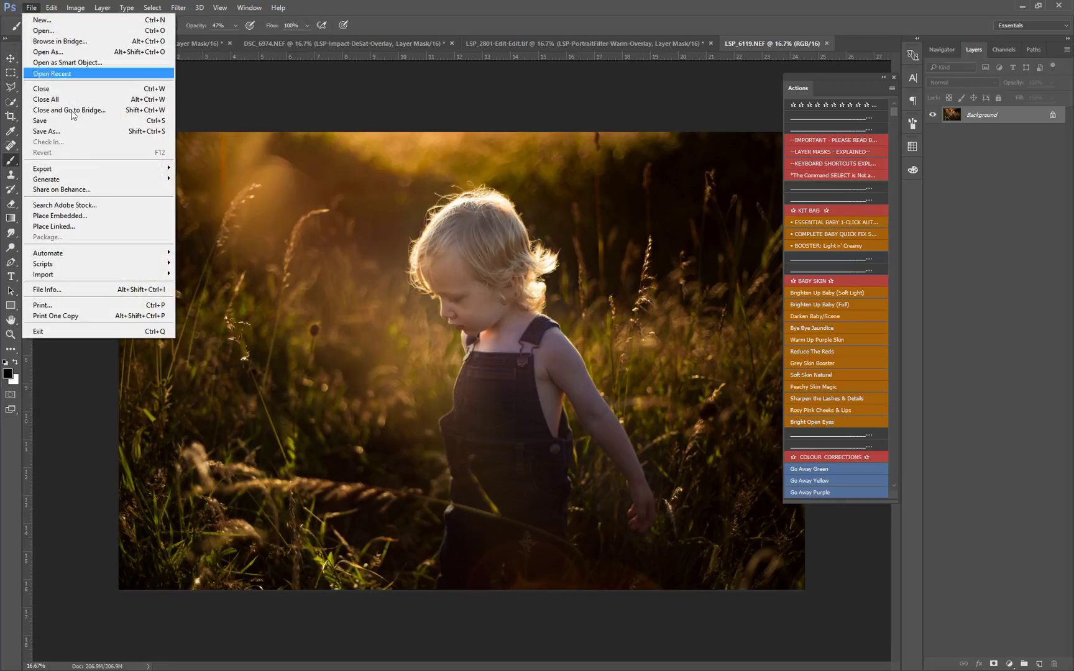
click(116, 222)
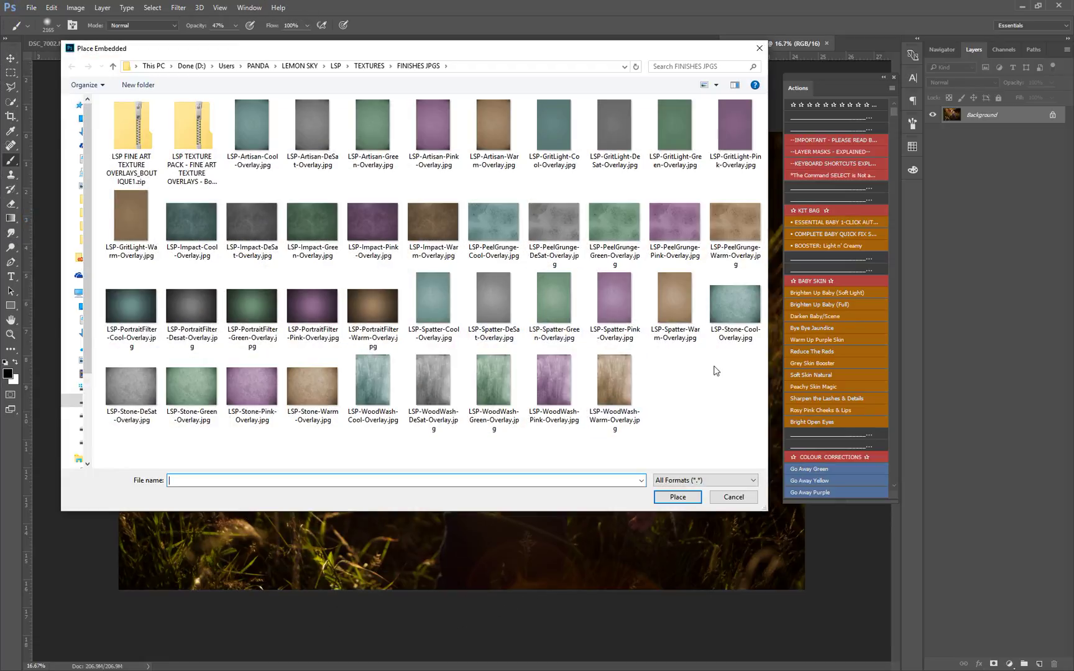
click(433, 220)
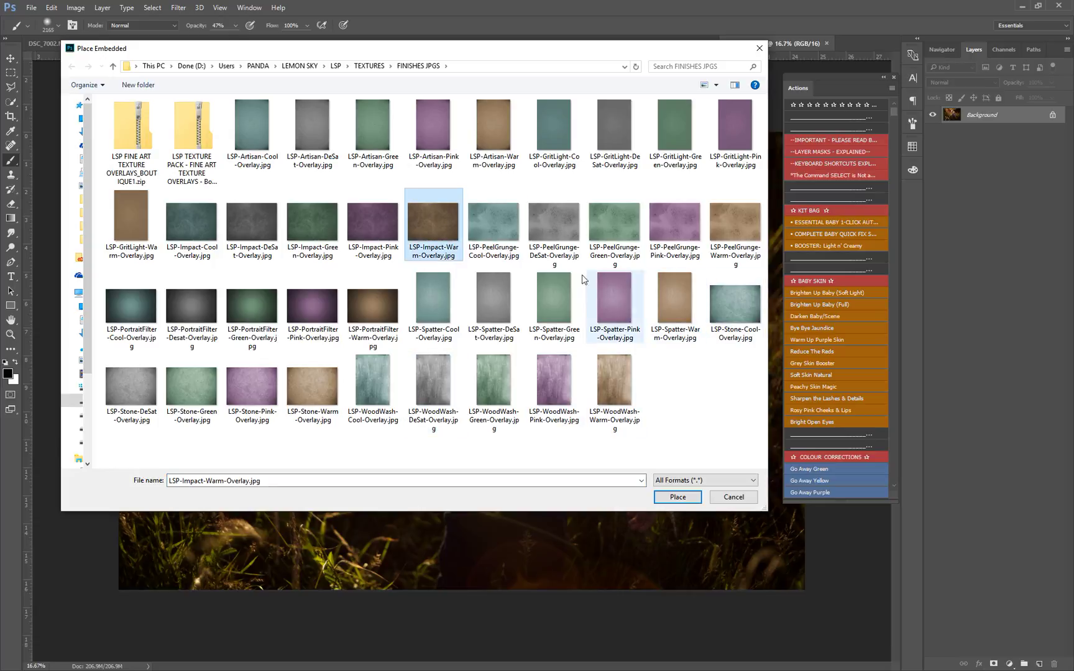
click(555, 227)
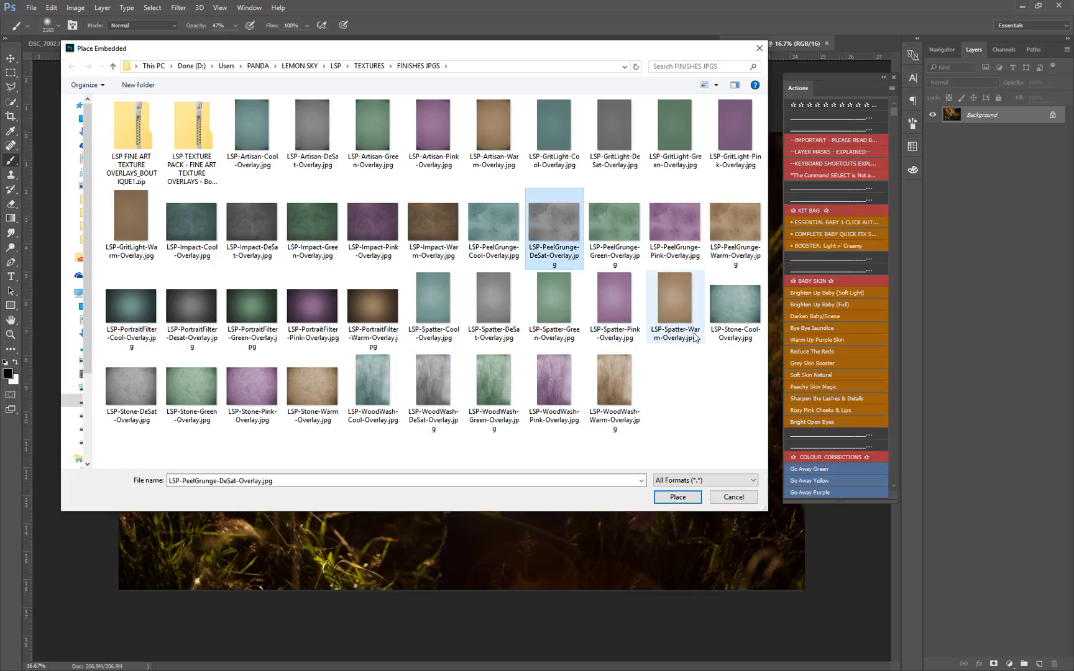
click(684, 500)
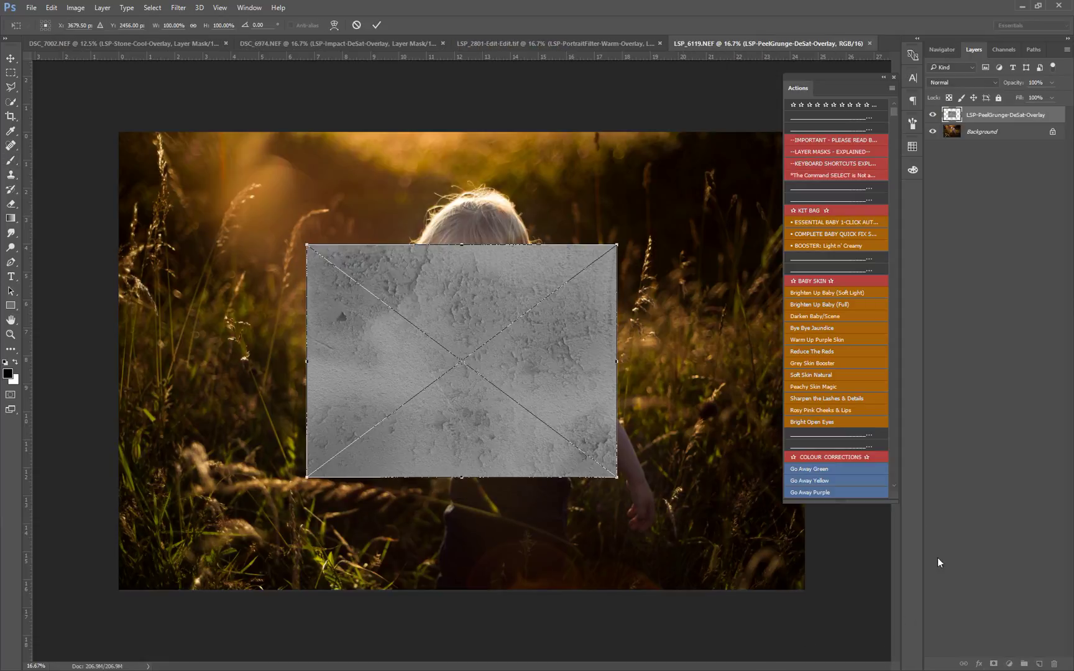
drag(614, 392, 407, 267)
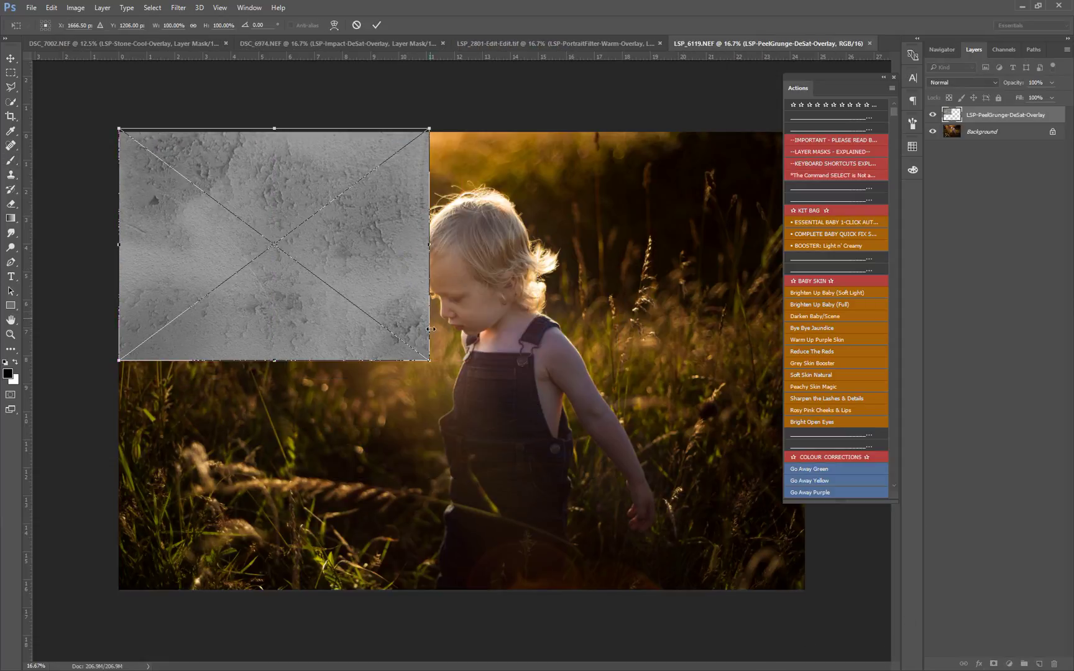
drag(430, 363, 694, 494)
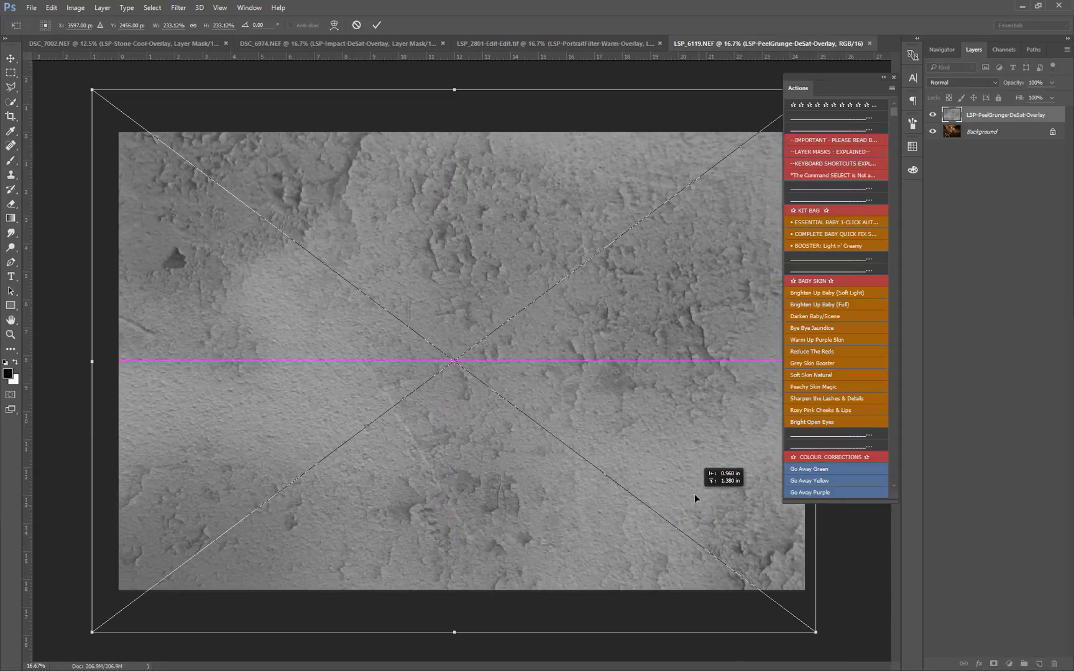
key(Return)
- Set the grunge texture to Screen, add an inverted black mask, and use a white 25% brush
click(946, 82)
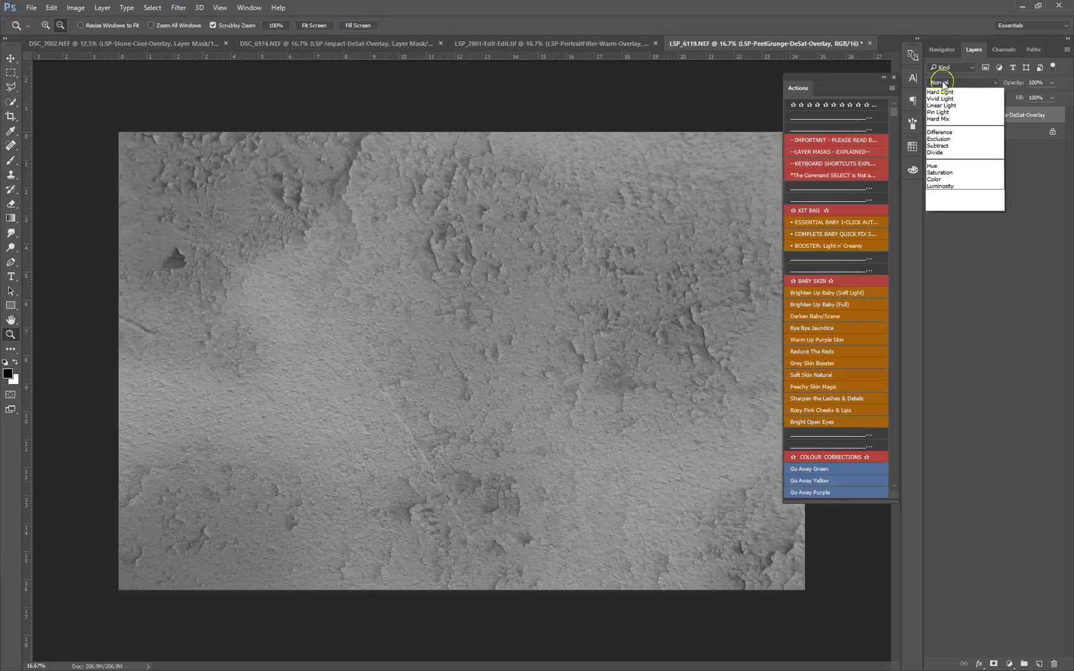
click(961, 159)
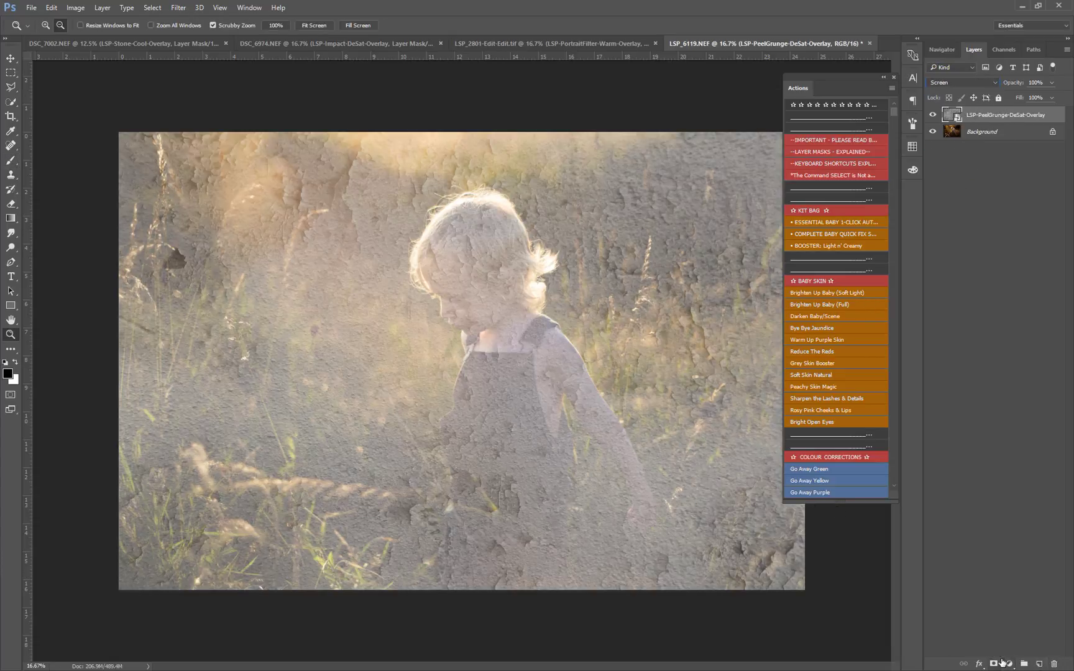
click(994, 661)
key(ctrl+i)
key(b)
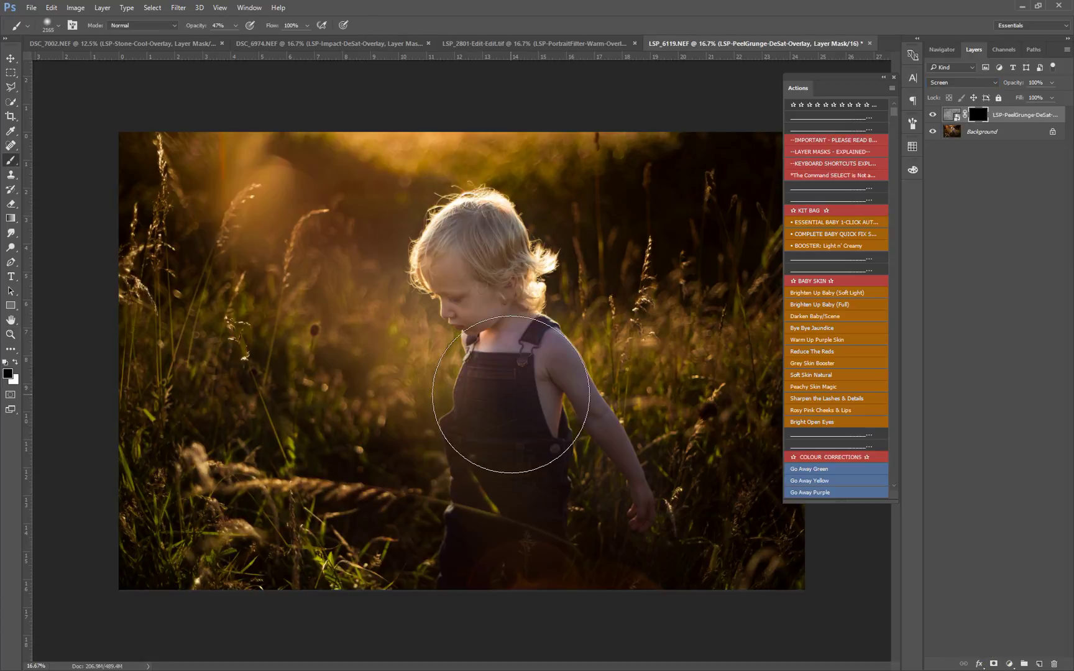
key(x)
drag(236, 26, 222, 41)
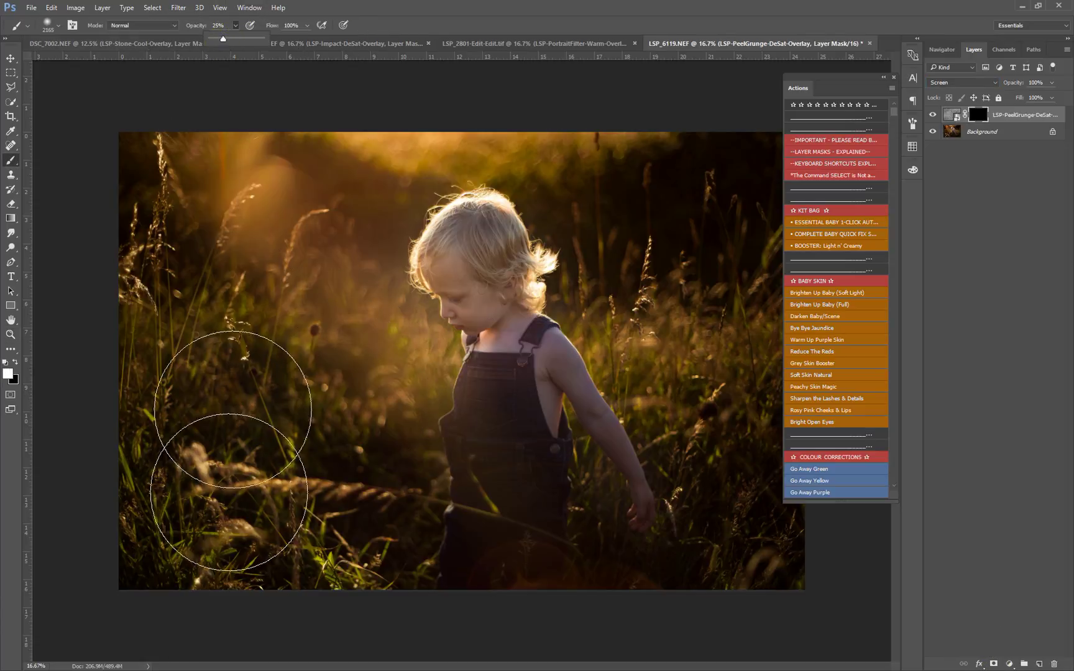
- Paint the texture back into the left-side grass and the photo's upper right
mouse_move(222, 586)
mouse_down()
mouse_move(120, 72)
mouse_move(115, 168)
mouse_move(249, 564)
mouse_move(311, 595)
mouse_move(271, 628)
mouse_move(695, 636)
mouse_move(795, 619)
mouse_move(120, 587)
mouse_move(48, 431)
mouse_move(211, 587)
mouse_move(79, 626)
mouse_move(92, 616)
mouse_up()
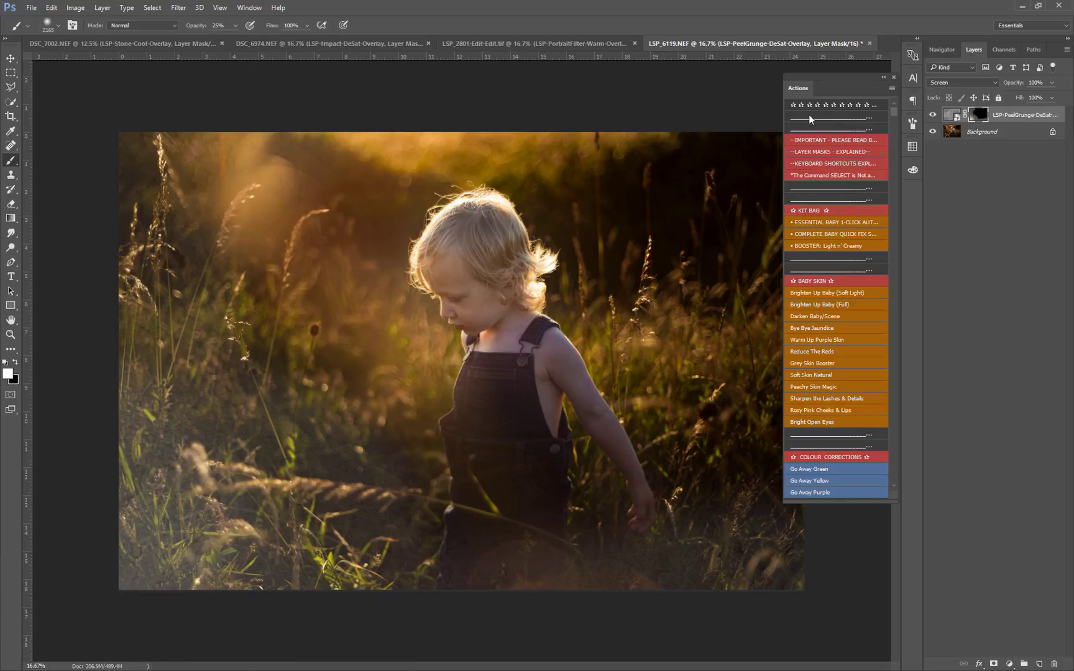
drag(843, 87, 913, 148)
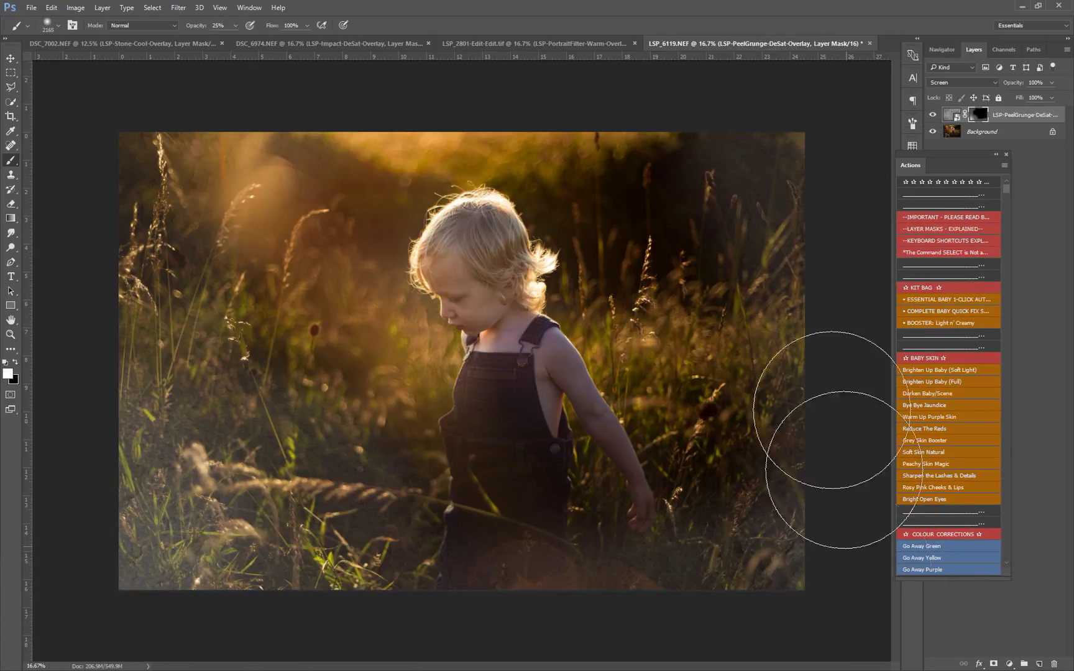
mouse_move(767, 311)
mouse_down()
mouse_move(698, 169)
mouse_move(791, 251)
mouse_move(800, 189)
mouse_move(822, 318)
mouse_move(787, 425)
mouse_move(861, 546)
mouse_move(827, 599)
mouse_up()
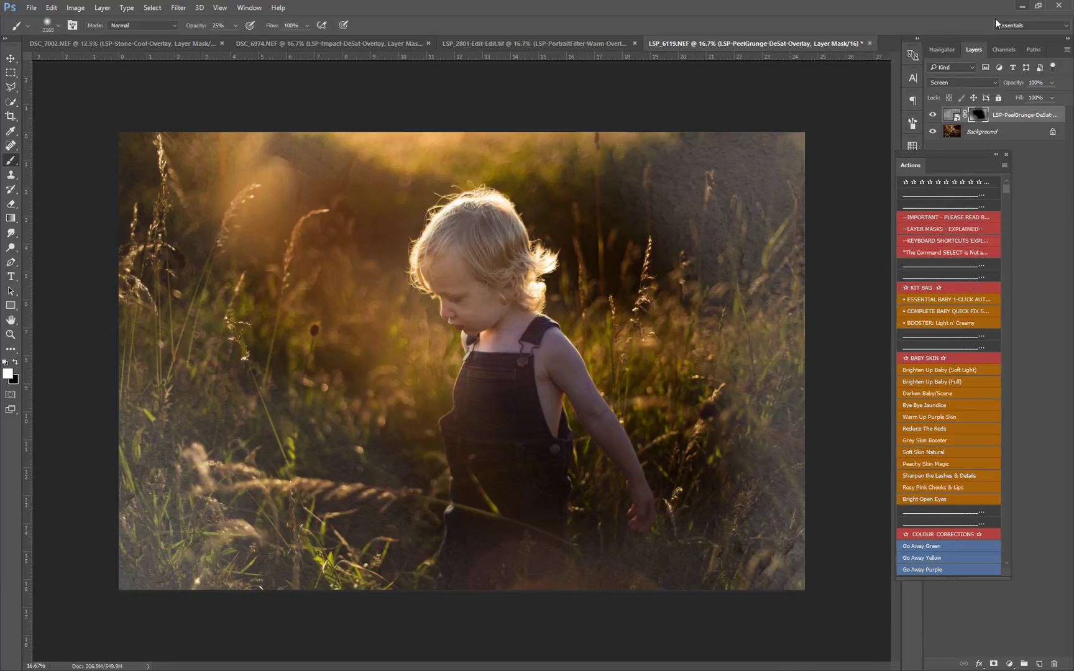
click(957, 83)
- Switch the grunge texture to Overlay and paint it into the upper-left glow
click(980, 198)
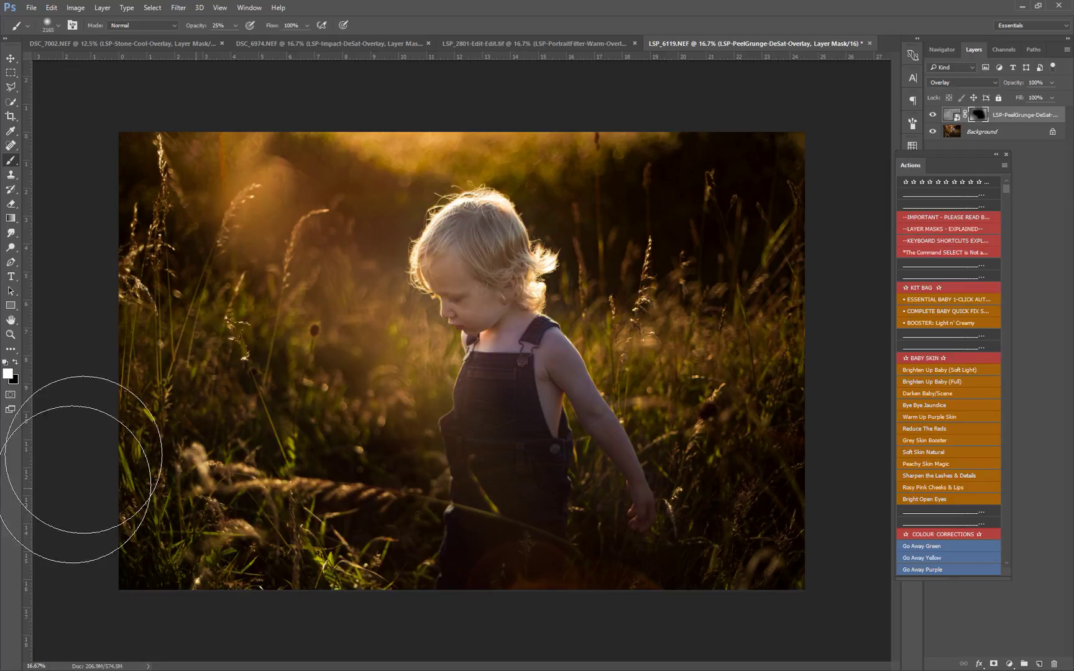
mouse_move(186, 224)
mouse_down()
mouse_move(180, 216)
mouse_move(263, 211)
mouse_move(236, 170)
mouse_move(269, 246)
mouse_up()
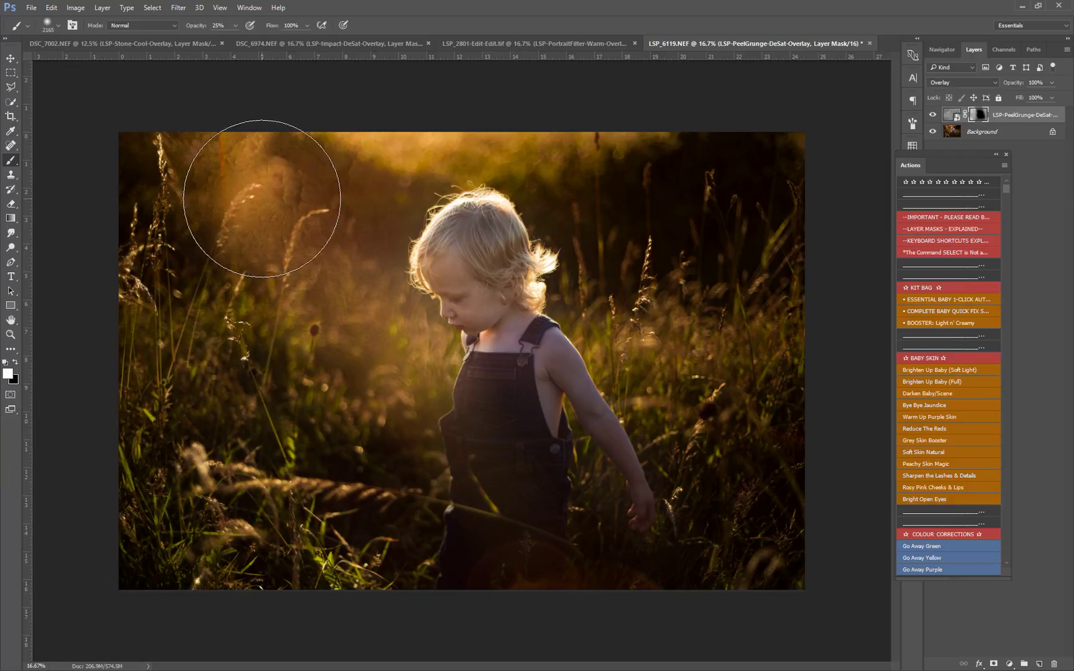
drag(263, 192, 263, 231)
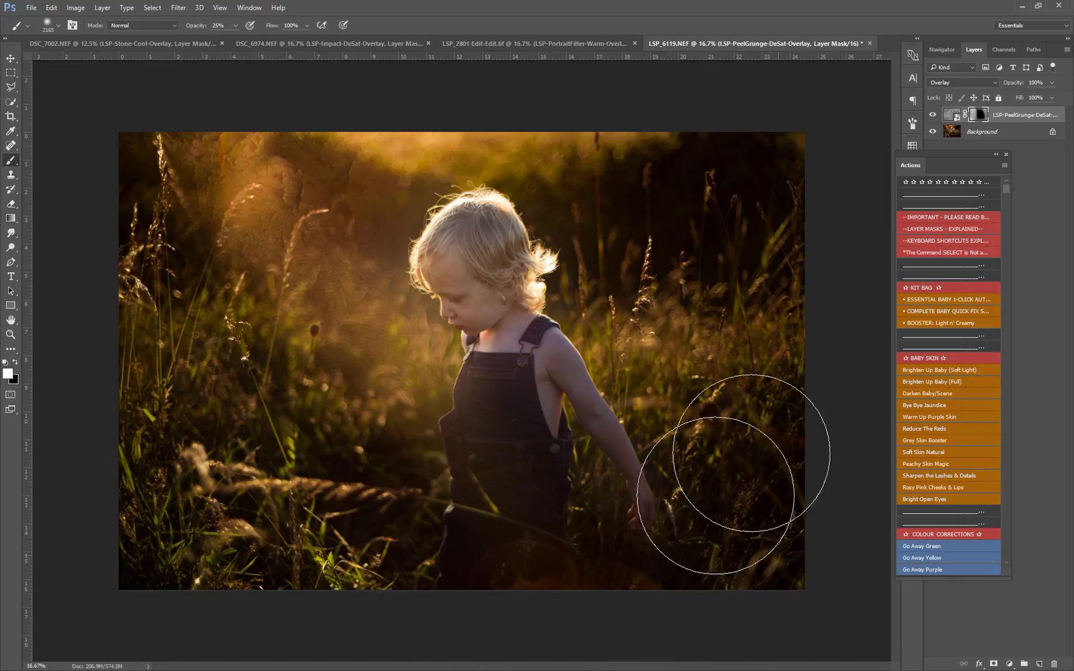
- Change the texture's blend mode to Soft Light and toggle it to compare
click(962, 82)
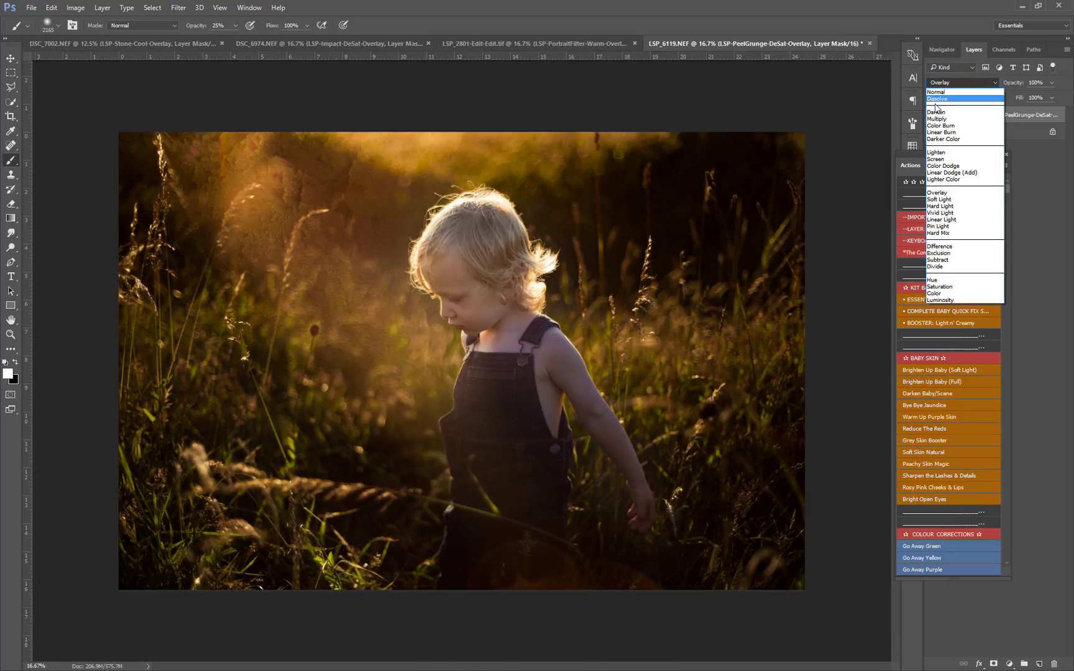
click(940, 199)
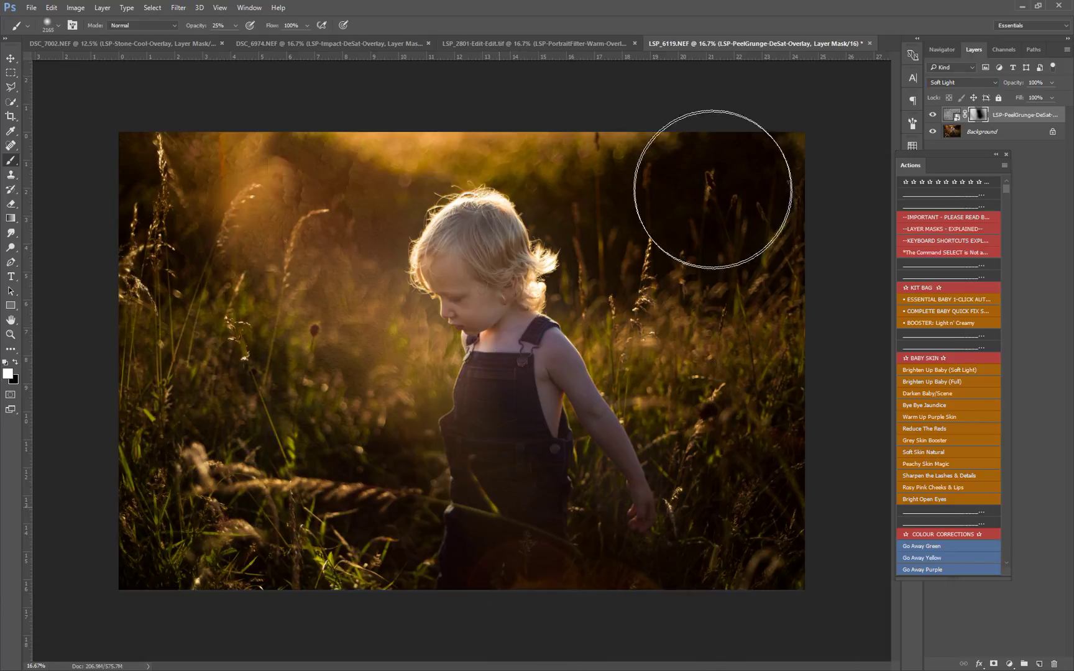
click(933, 115)
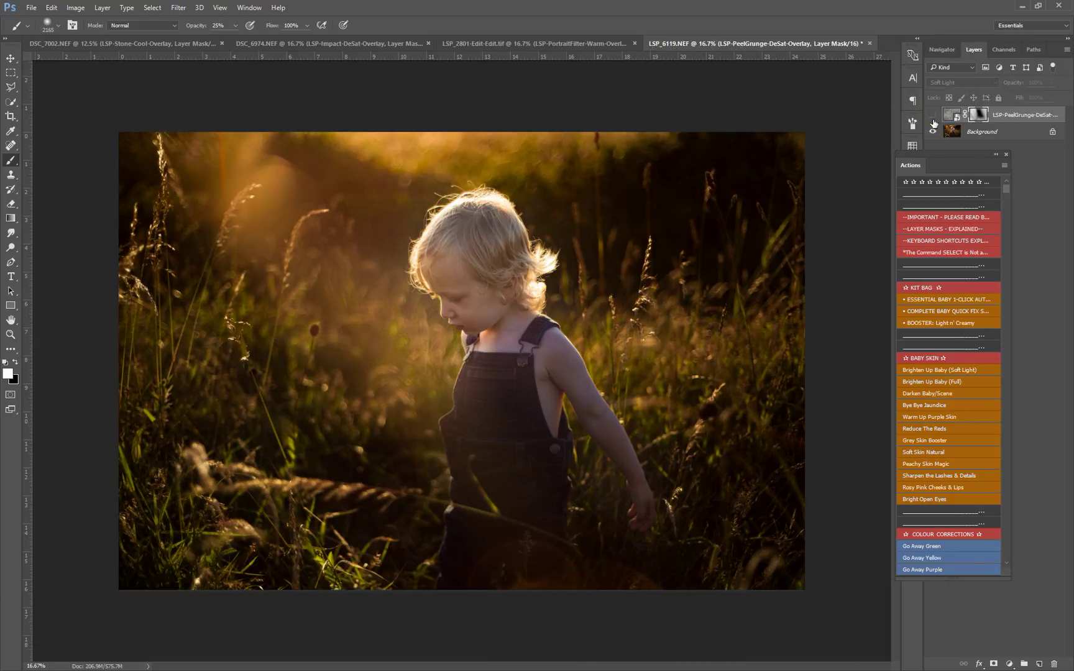
click(933, 116)
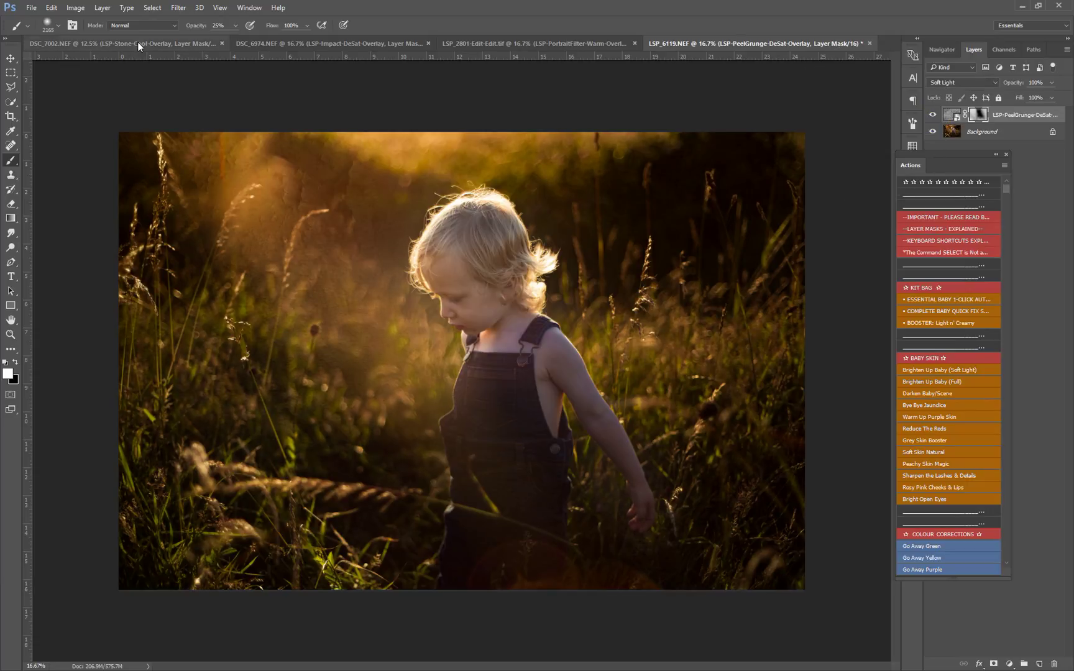
click(139, 43)
click(933, 117)
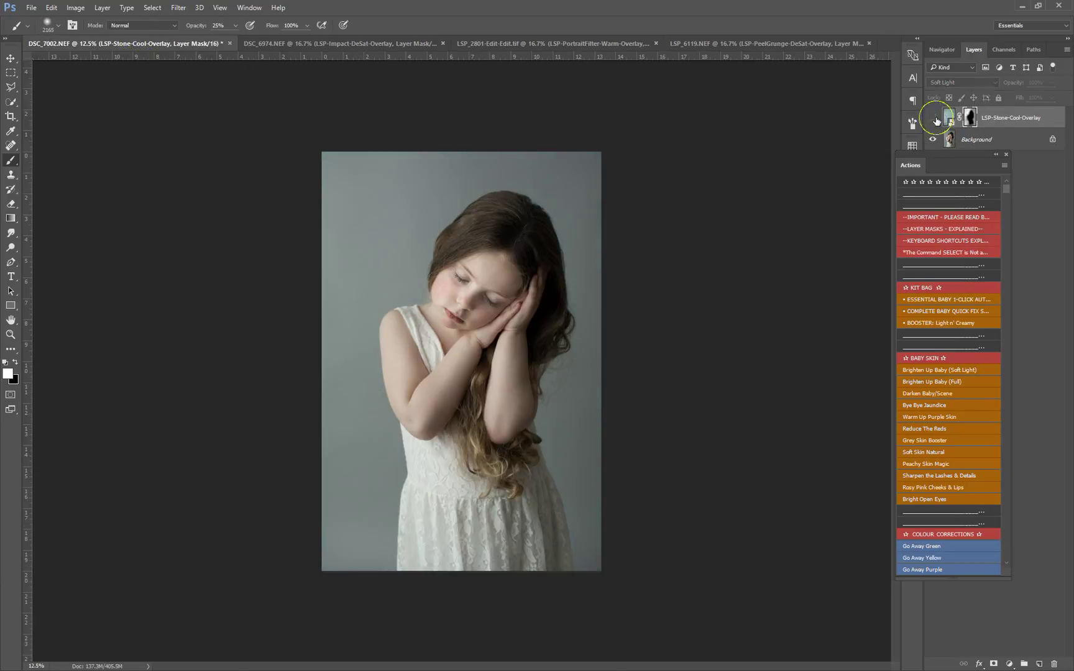
click(932, 118)
click(289, 44)
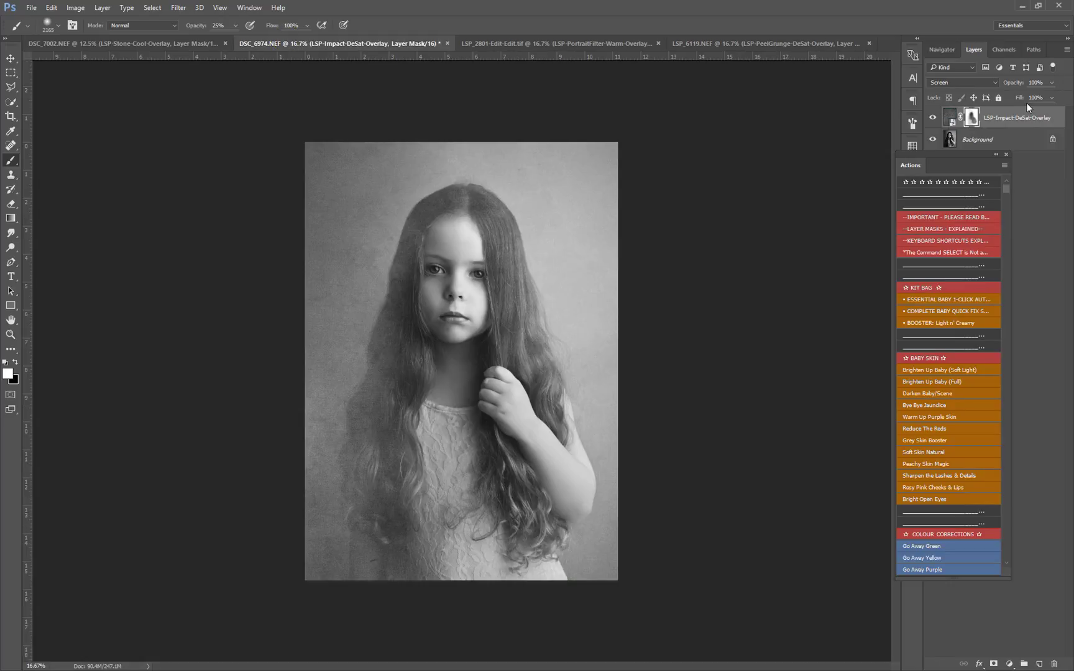
click(932, 117)
click(932, 117)
click(516, 44)
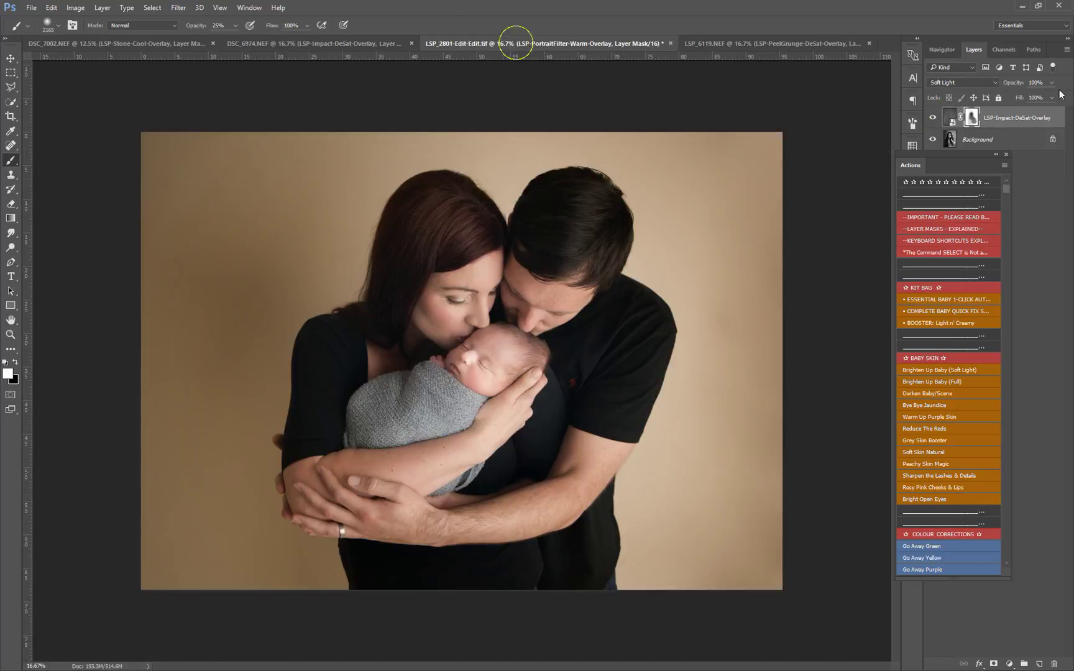
click(932, 116)
click(932, 116)
click(690, 43)
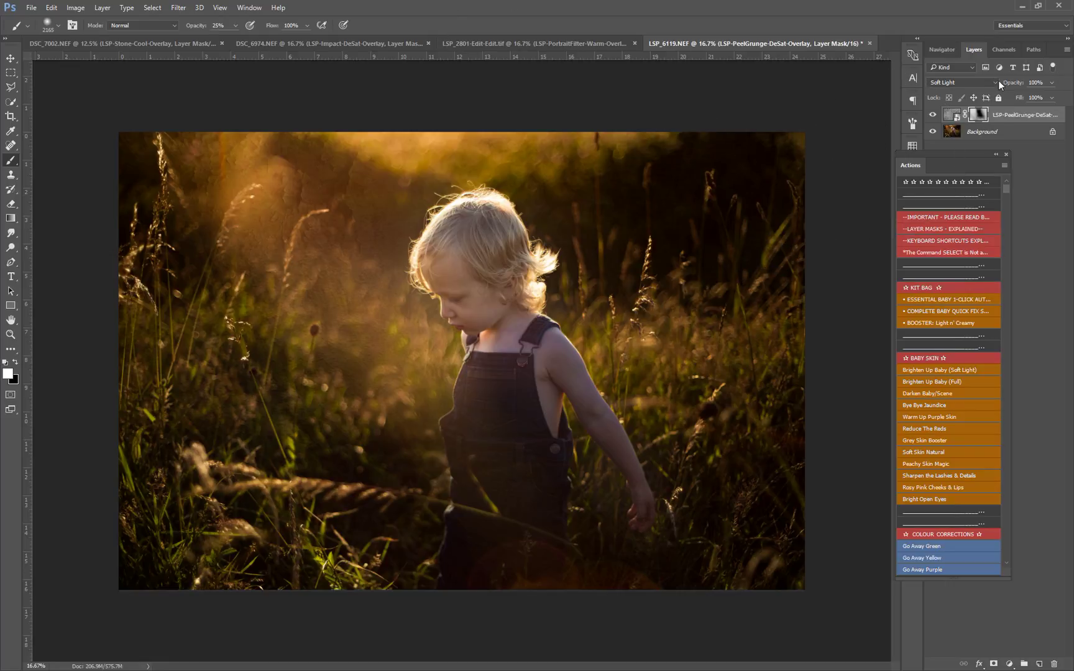
click(962, 83)
click(950, 87)
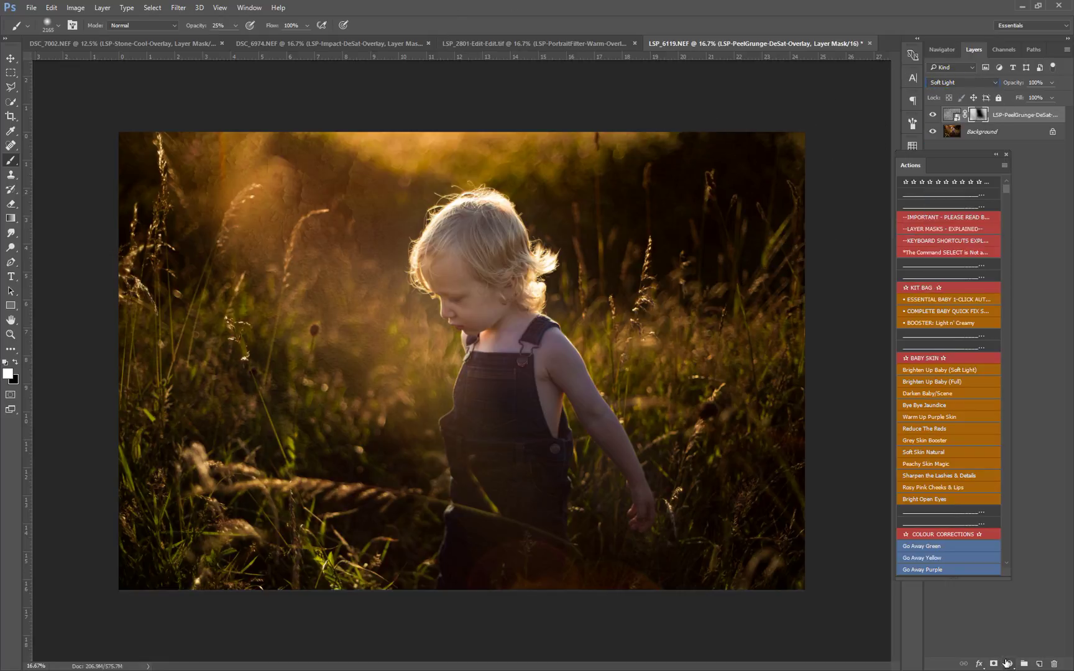